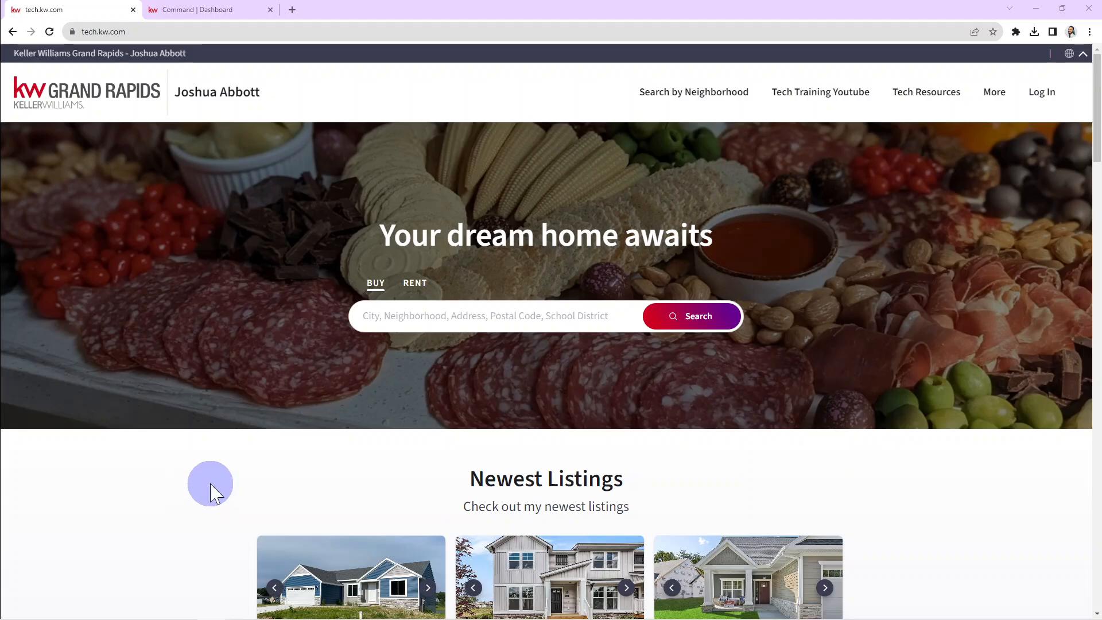
{"action": "scroll", "coordinate": [217, 451], "scroll_direction": "down", "scroll_amount": 2}
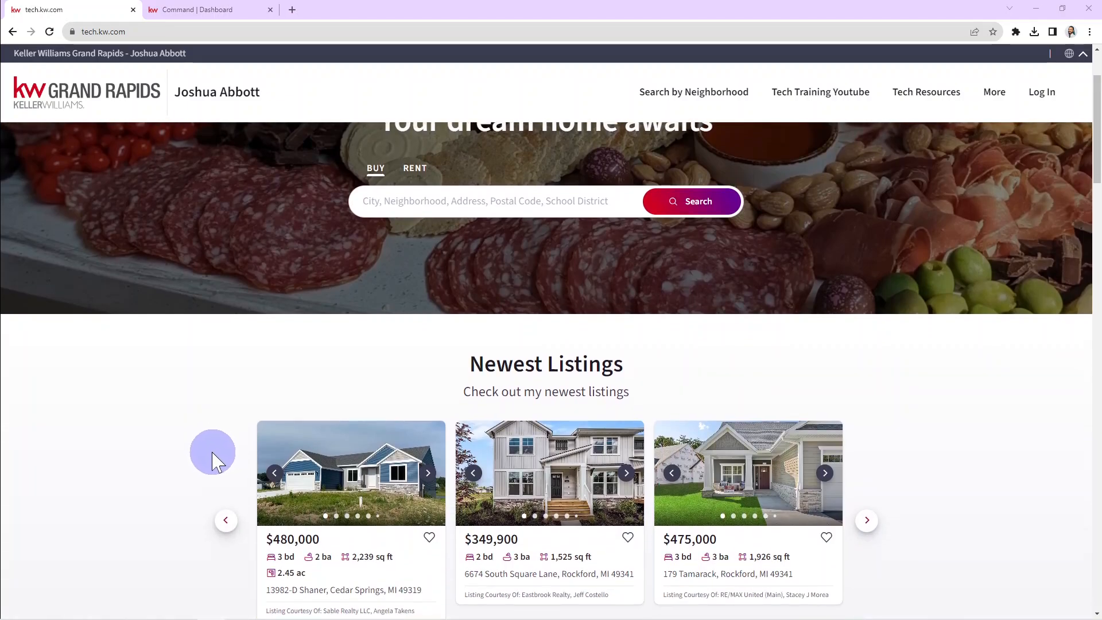
{"action": "scroll", "coordinate": [215, 450], "scroll_direction": "up", "scroll_amount": 2}
{"action": "scroll", "coordinate": [214, 445], "scroll_direction": "down", "scroll_amount": 2}
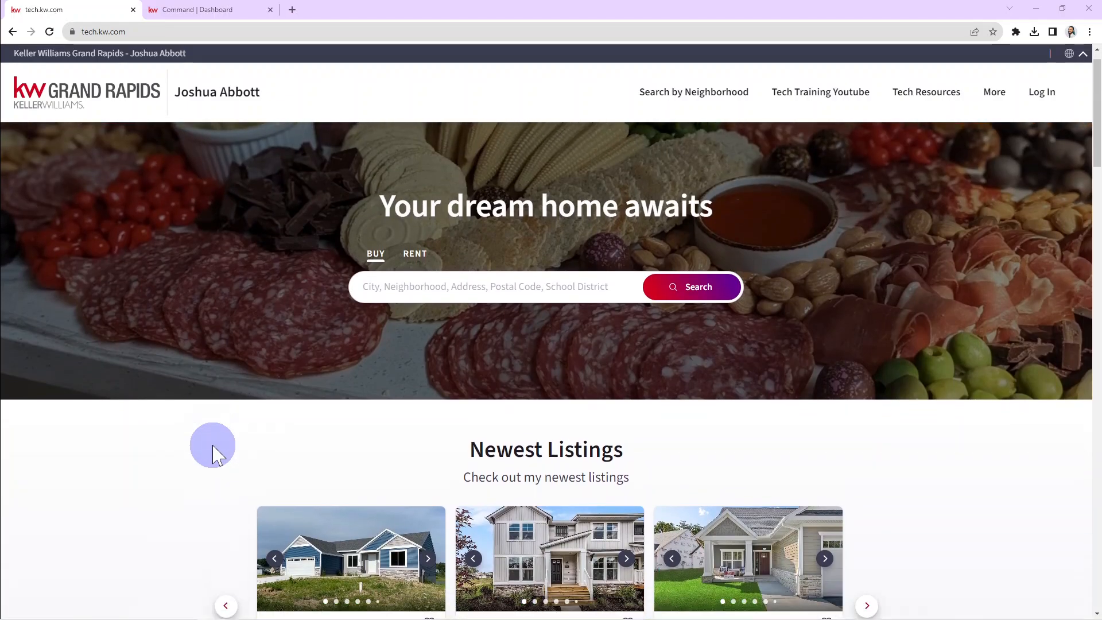
{"action": "scroll", "coordinate": [155, 476], "scroll_direction": "down", "scroll_amount": 1}
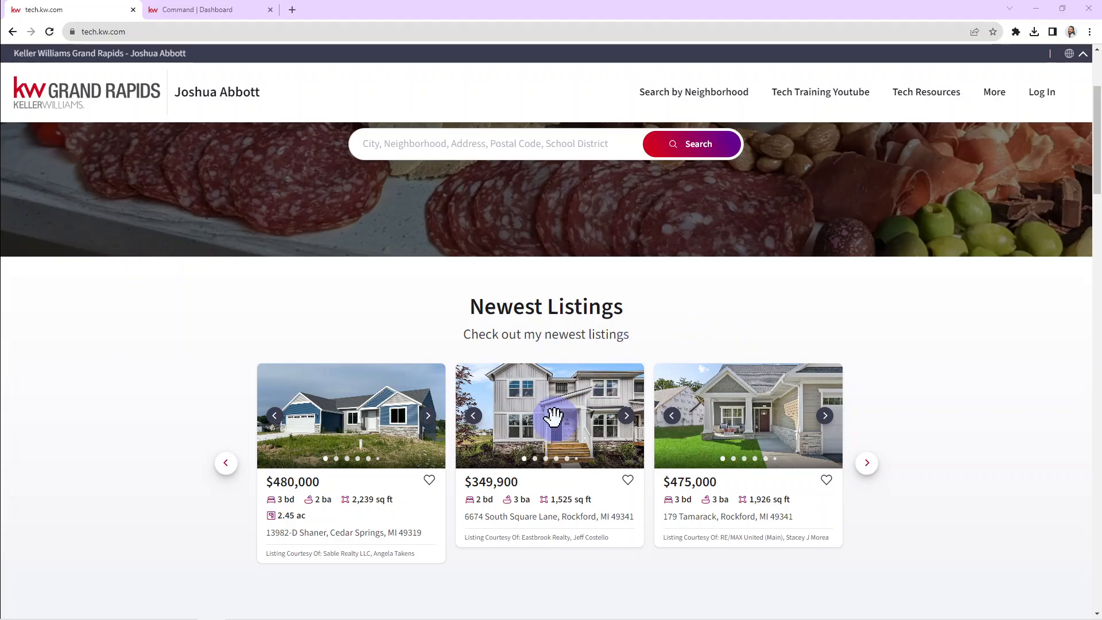
{"action": "left_click", "coordinate": [551, 417]}
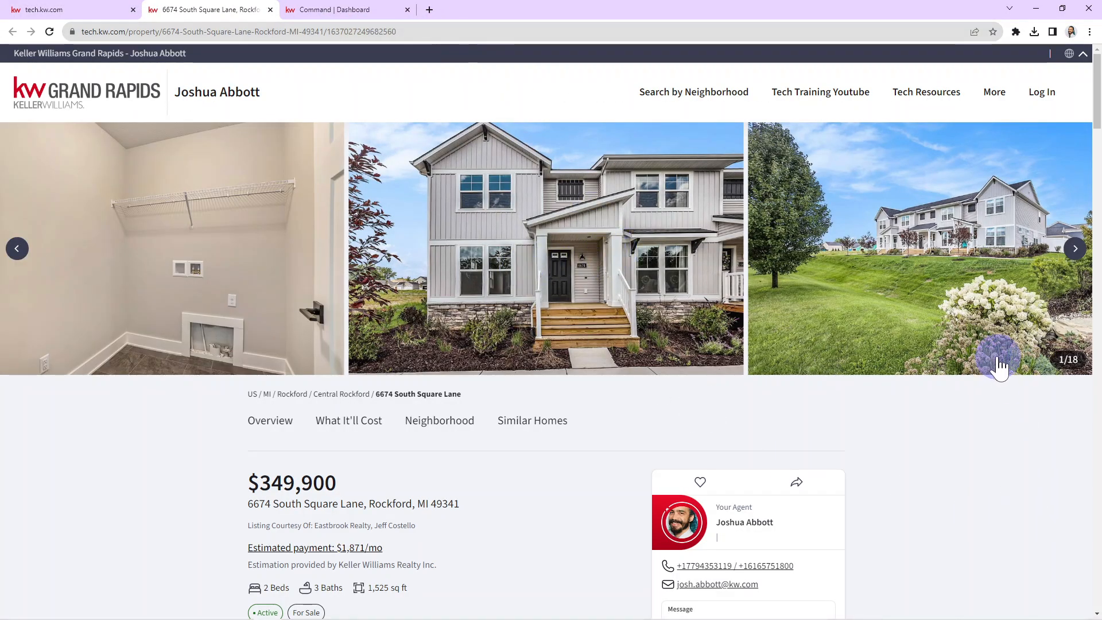
{"action": "left_click", "coordinate": [1074, 250]}
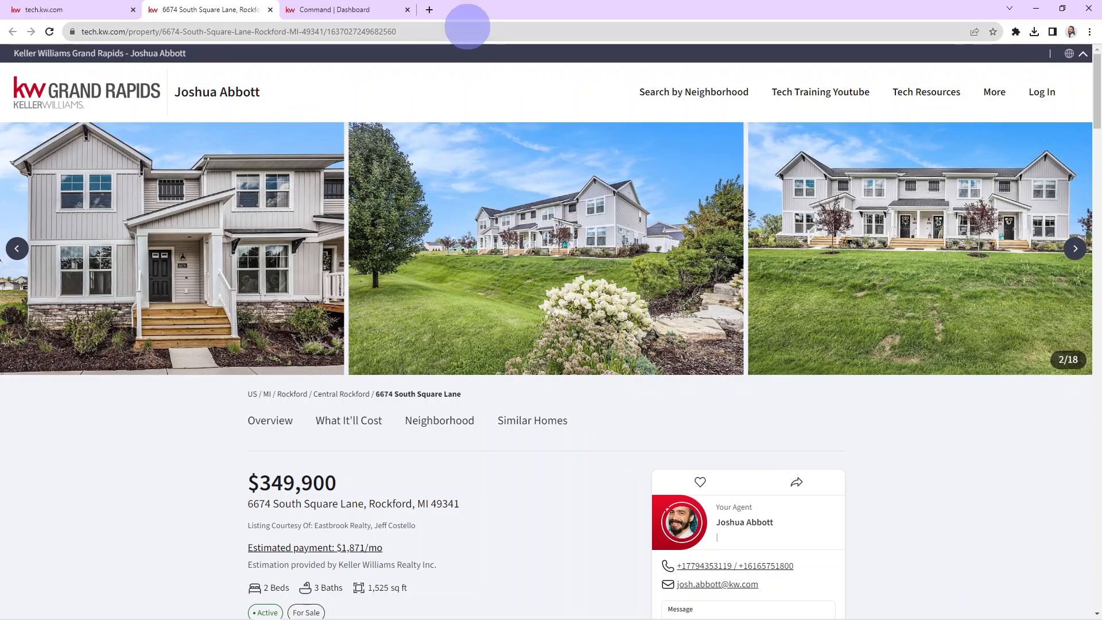
- Append /openhouse to the listing URL to load its open-house sign-in page
{"action": "left_click", "coordinate": [467, 32]}
{"action": "left_click", "coordinate": [467, 31]}
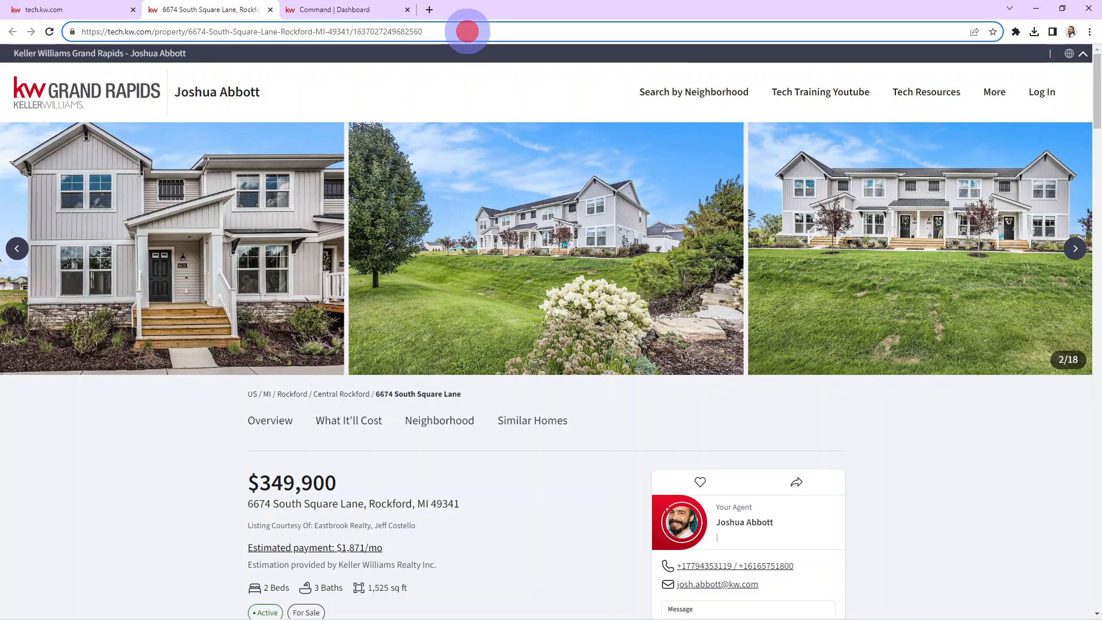
{"action": "type", "text": "/op"}
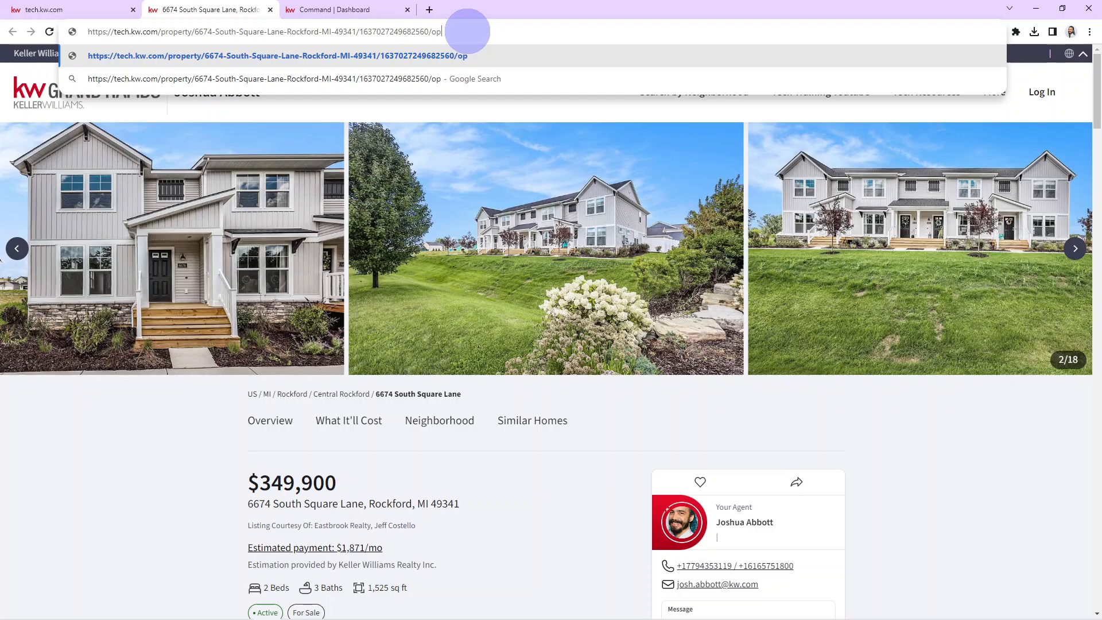
{"action": "type", "text": "enhouse"}
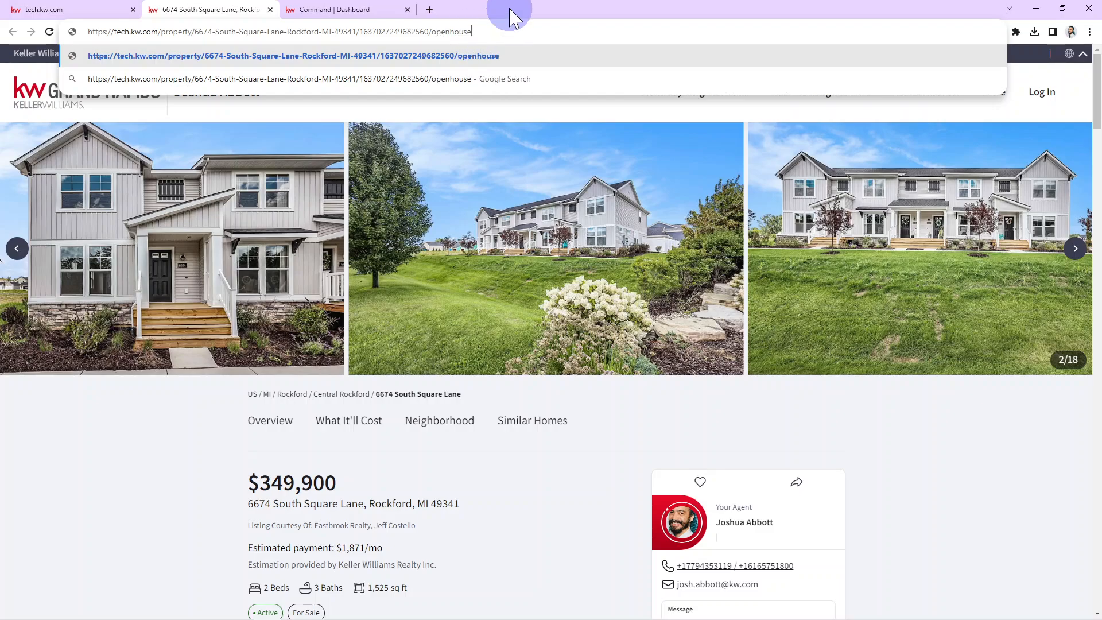
{"action": "left_click", "coordinate": [965, 508]}
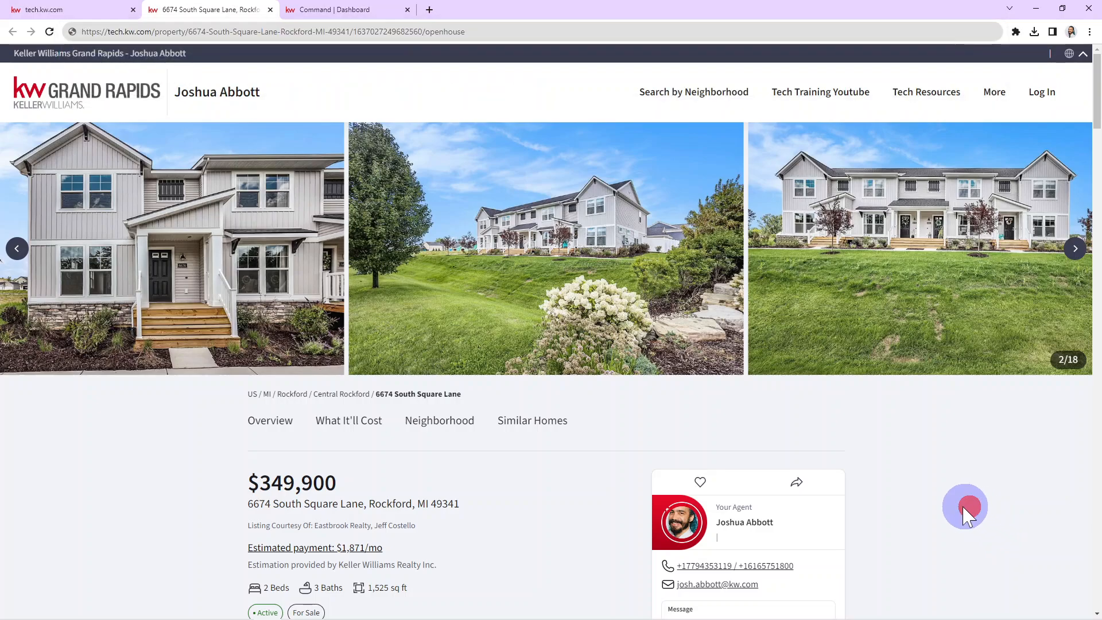
{"action": "scroll", "coordinate": [666, 477], "scroll_direction": "down", "scroll_amount": 1}
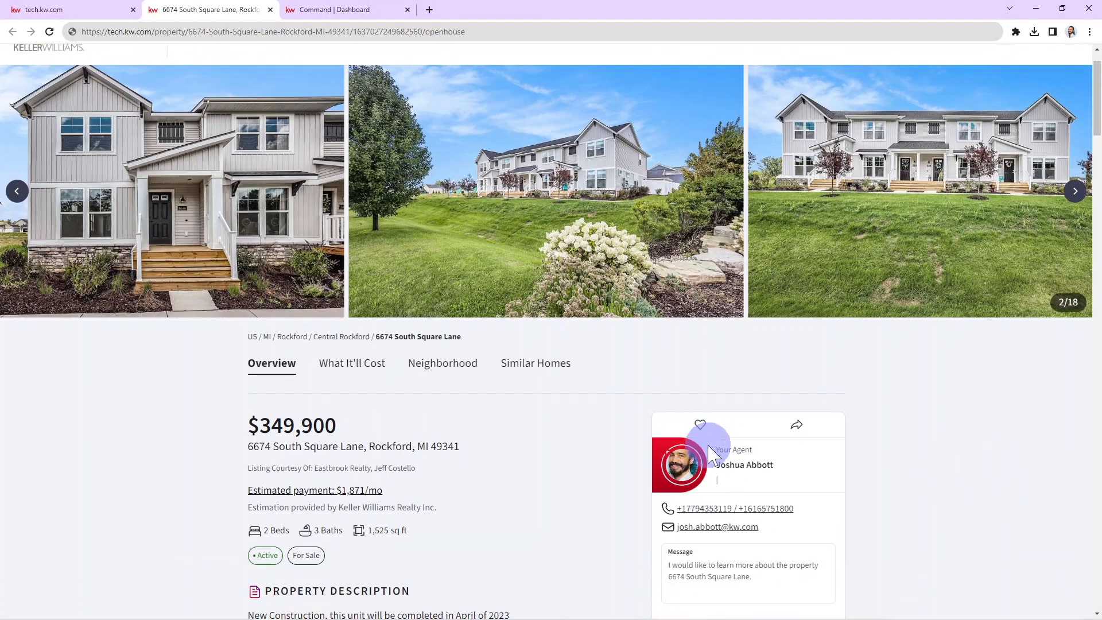
{"action": "scroll", "coordinate": [733, 423], "scroll_direction": "up", "scroll_amount": 1}
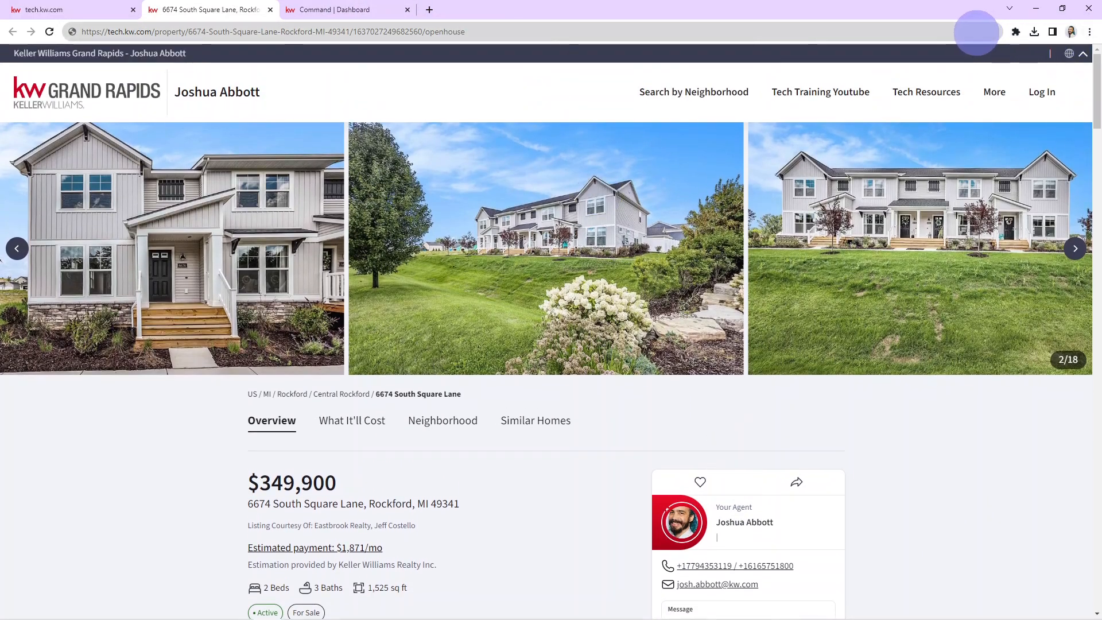
{"action": "left_click", "coordinate": [976, 32]}
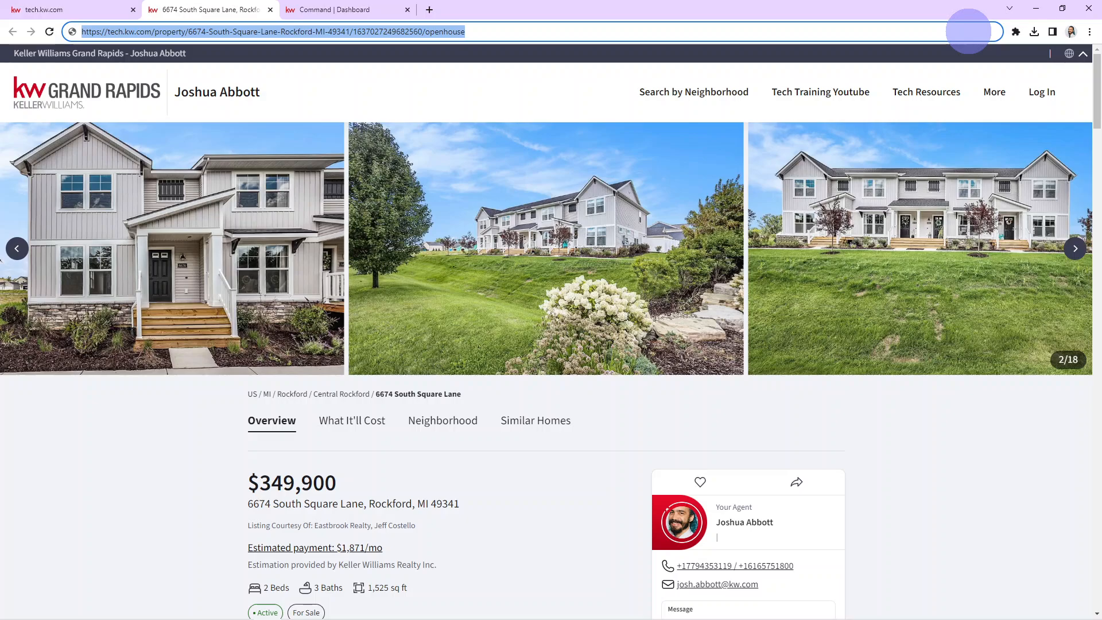
{"action": "key", "text": "Return"}
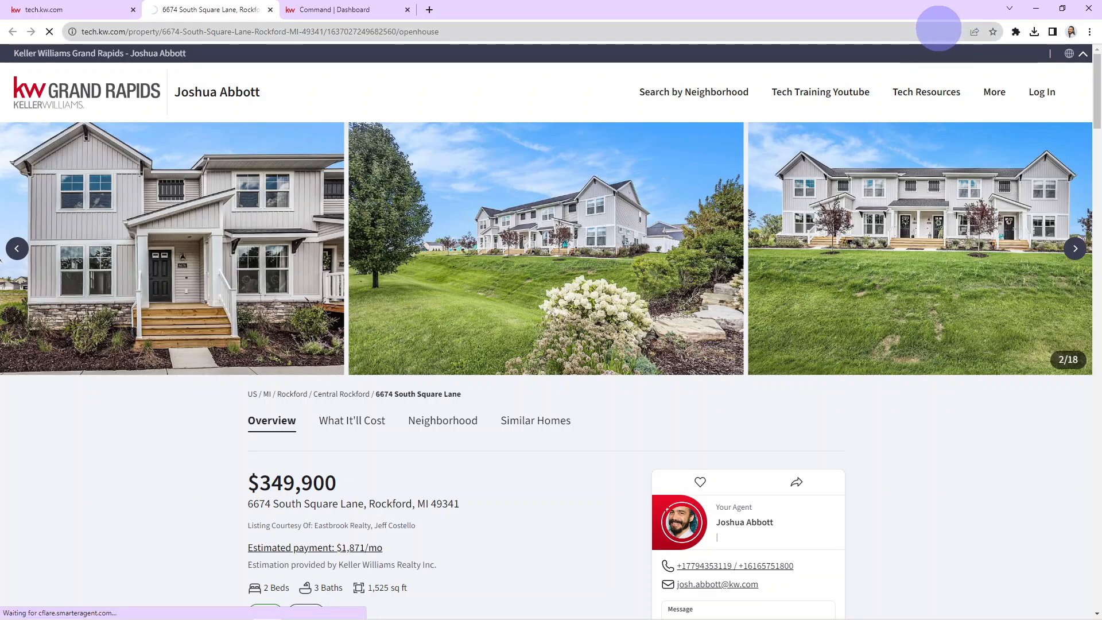
{"action": "left_click", "coordinate": [941, 31]}
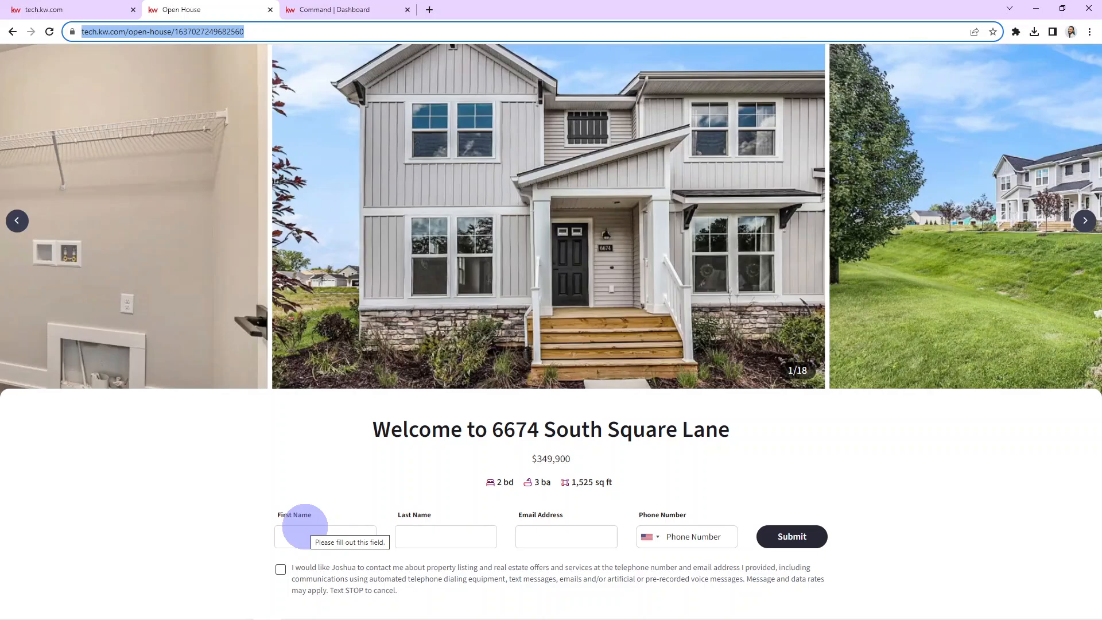
- Fill in the visitor's first name, last name, e-mail and phone number
{"action": "left_click", "coordinate": [305, 526]}
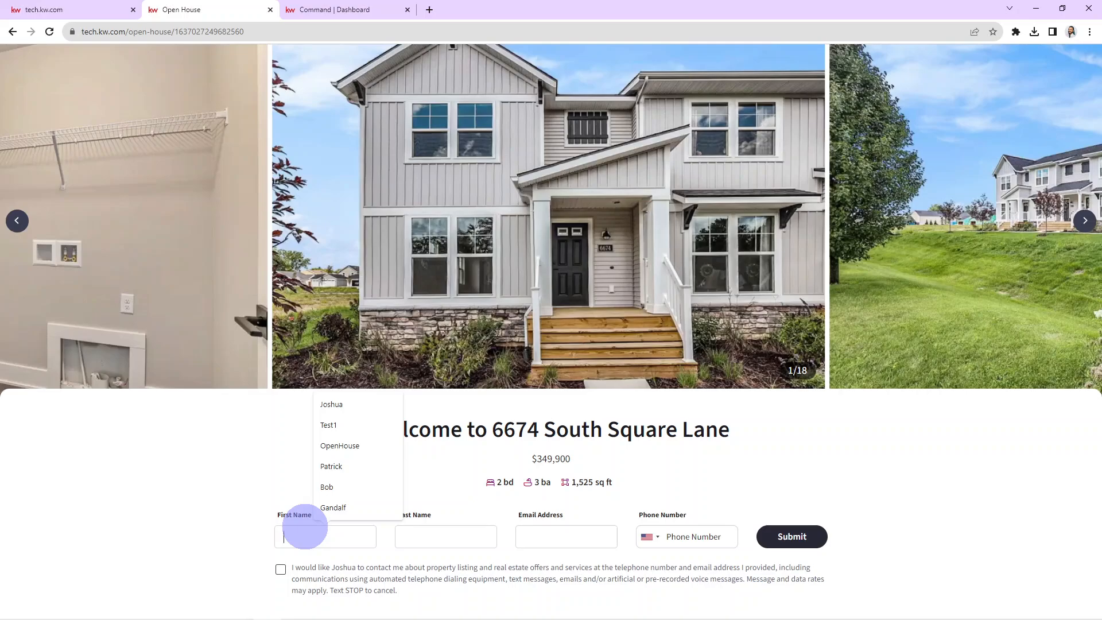
{"action": "type", "text": "Bob"}
{"action": "key", "text": "Tab"}
{"action": "type", "text": "Ross"}
{"action": "key", "text": "Tab"}
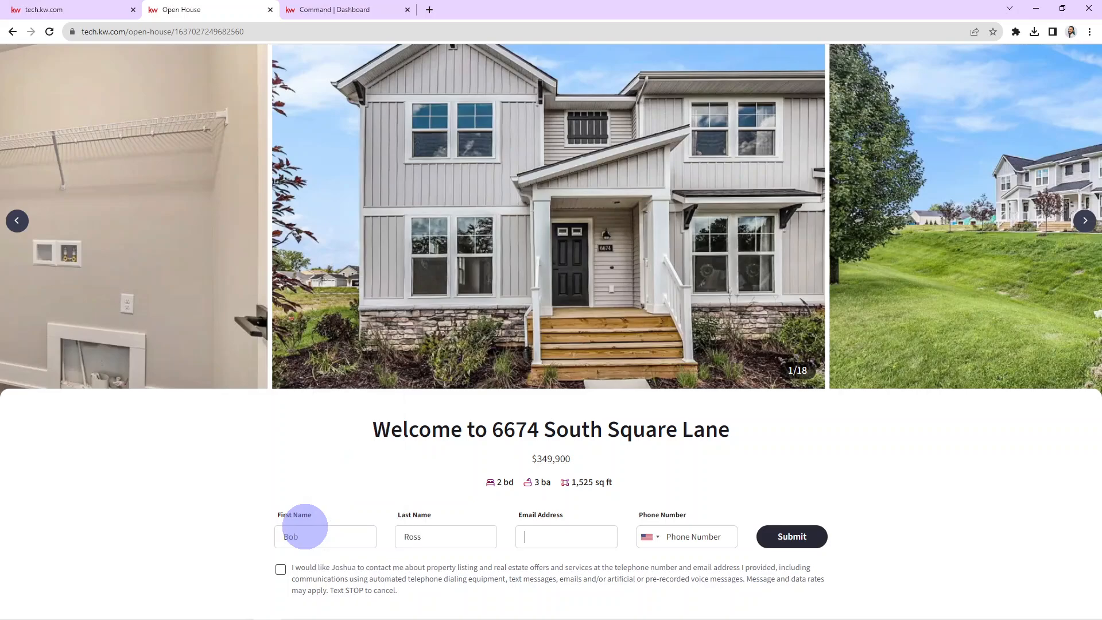
{"action": "key", "text": "Tab"}
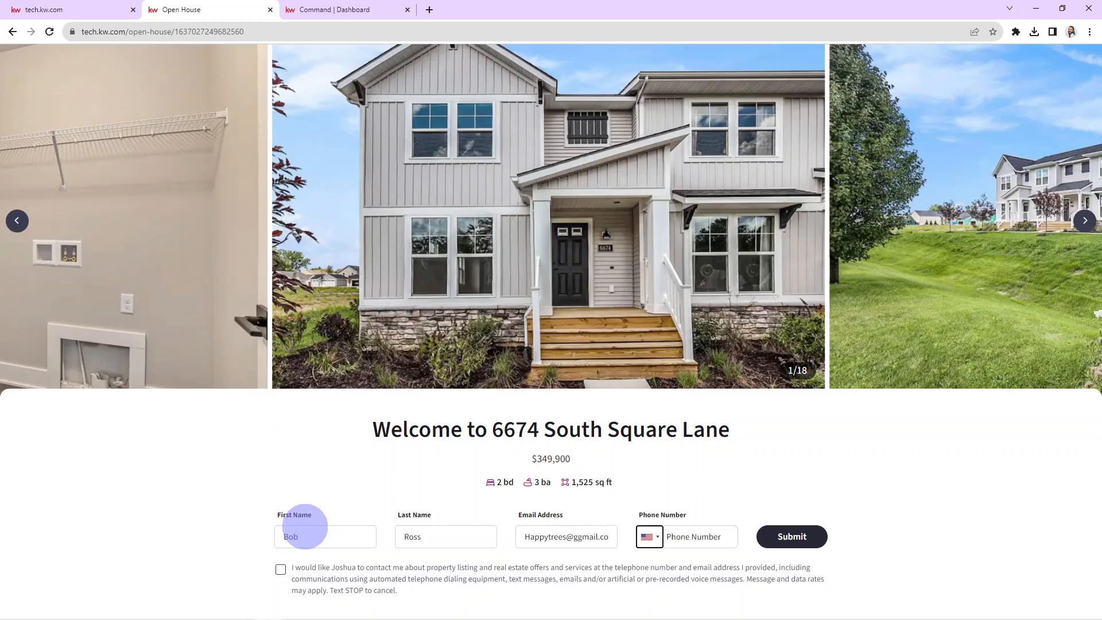
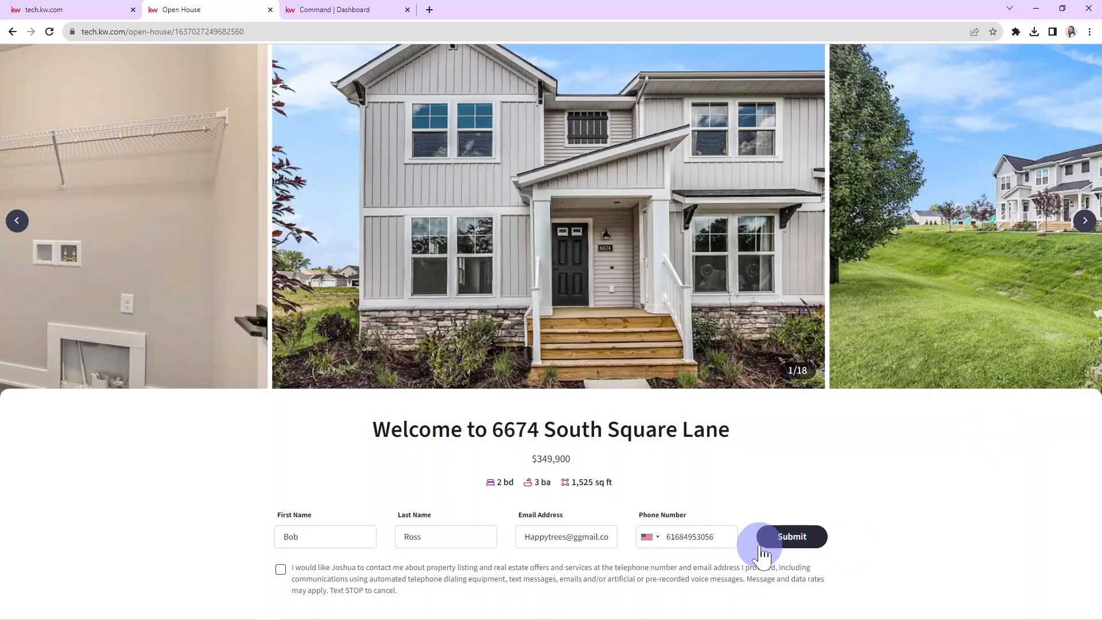
- Correct the phone number after the validation error by retyping a valid number
{"action": "left_click", "coordinate": [763, 550]}
{"action": "left_click", "coordinate": [696, 537]}
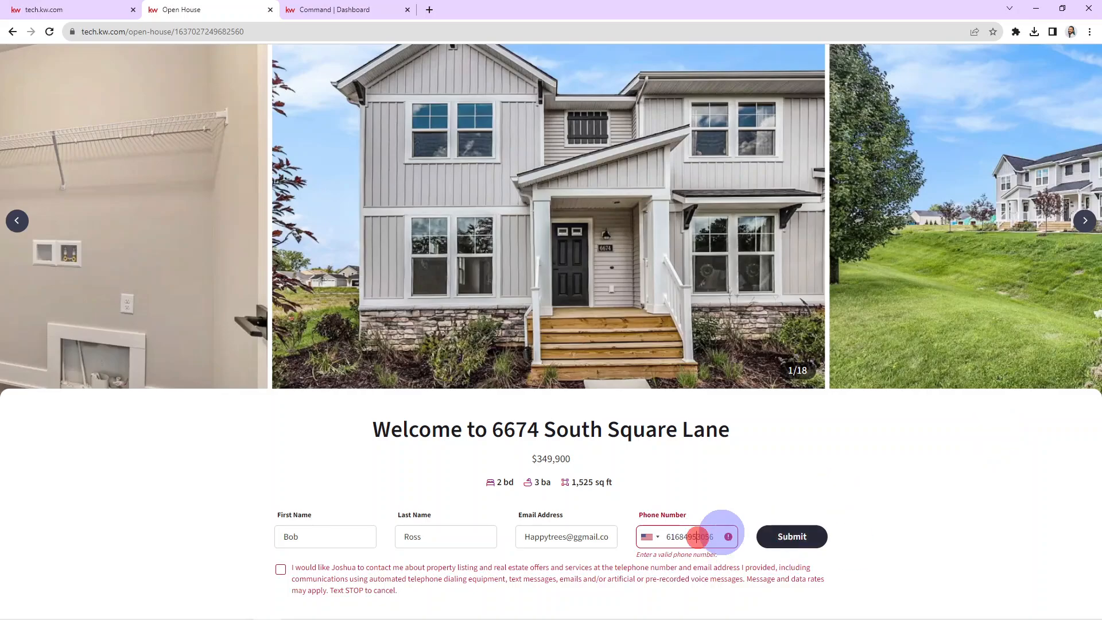
{"action": "key", "text": "BackSpace"}
{"action": "type", "text": "8"}
{"action": "left_click", "coordinate": [817, 536]}
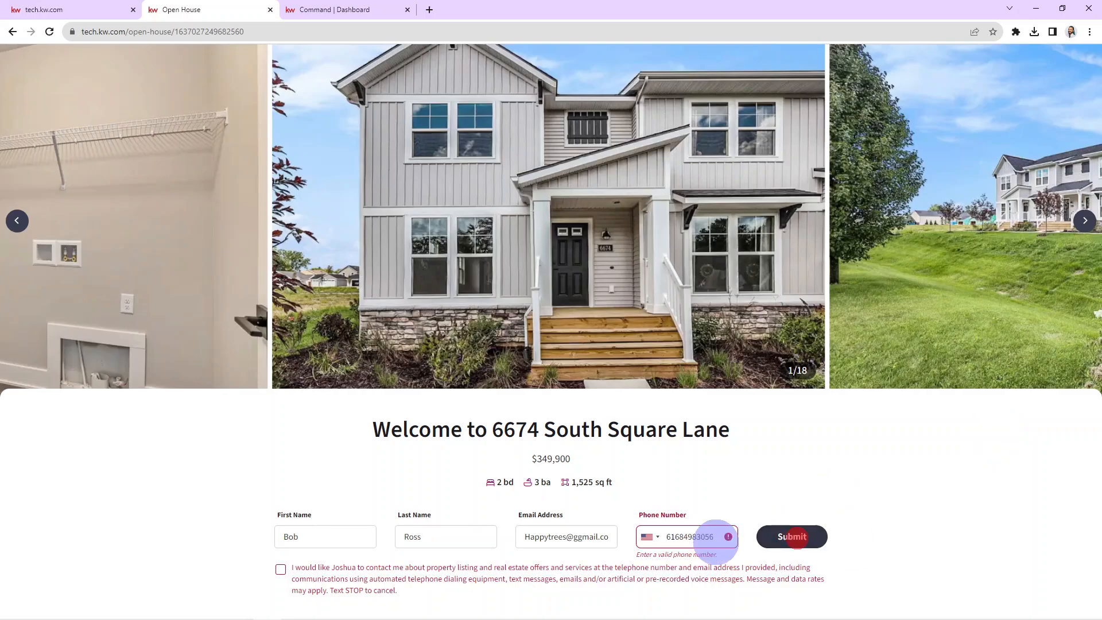
{"action": "double_click", "coordinate": [713, 537]}
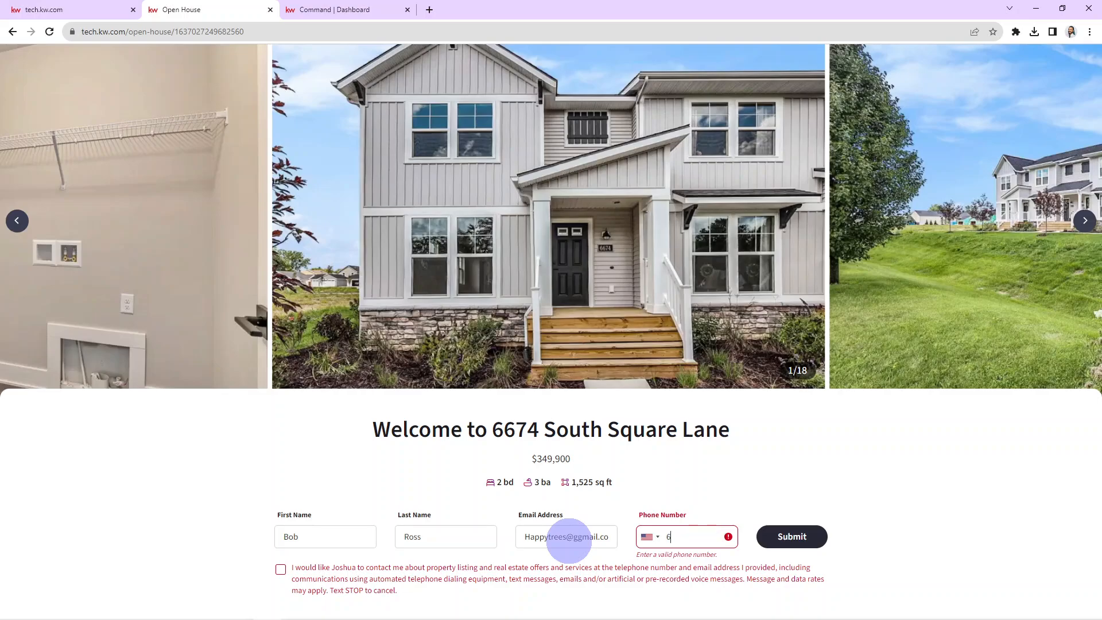
{"action": "left_click", "coordinate": [791, 539]}
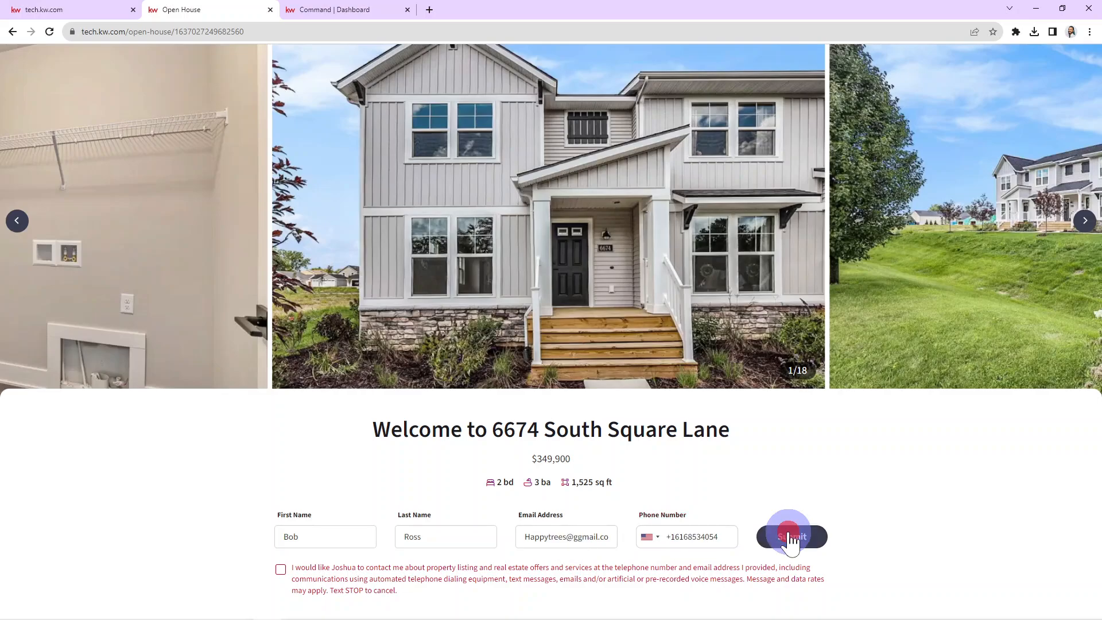
- Tick the contact consent checkbox and submit the sign-in form
{"action": "left_click", "coordinate": [944, 521]}
{"action": "key", "text": "space"}
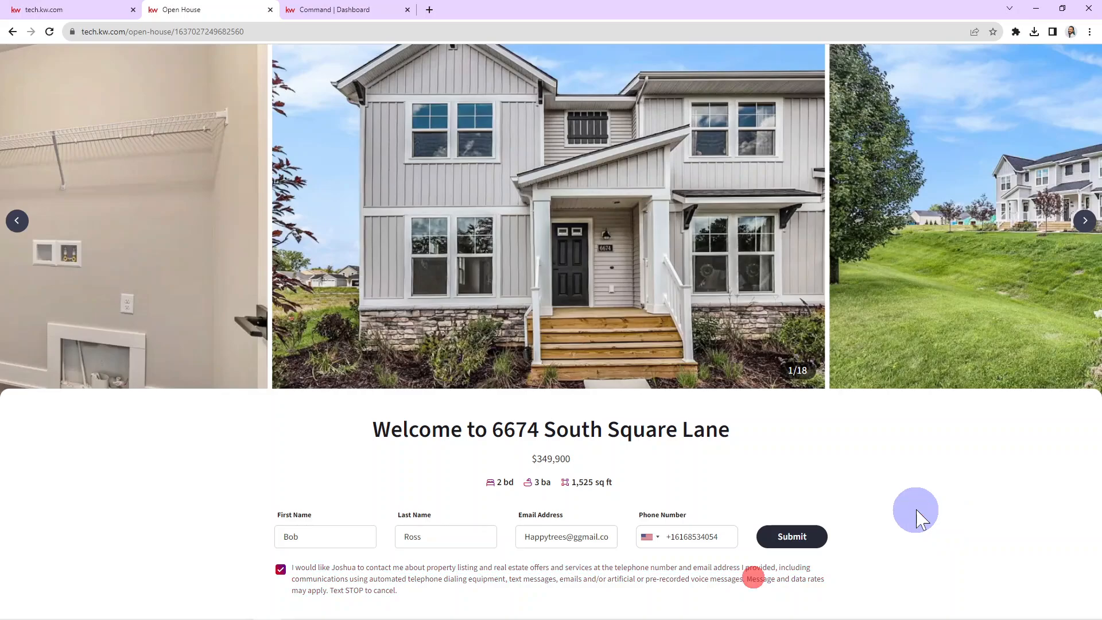
{"action": "left_click", "coordinate": [914, 509]}
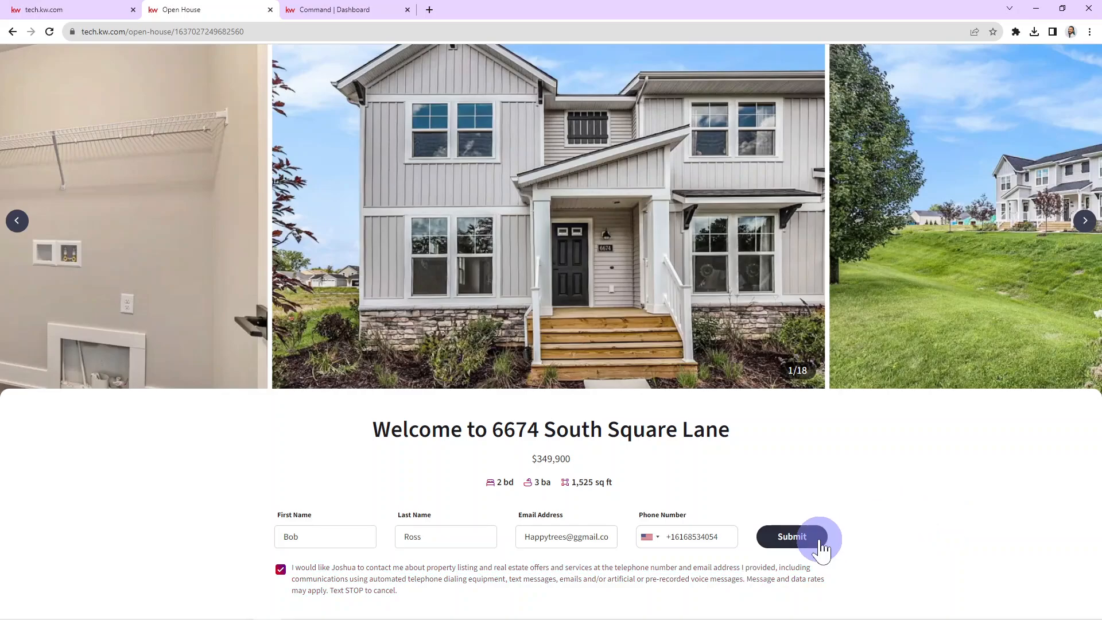
{"action": "left_click", "coordinate": [820, 541]}
- Submit the sign-in, view the thank-you page, then return to the tech.kw.com home page
{"action": "left_click", "coordinate": [881, 509]}
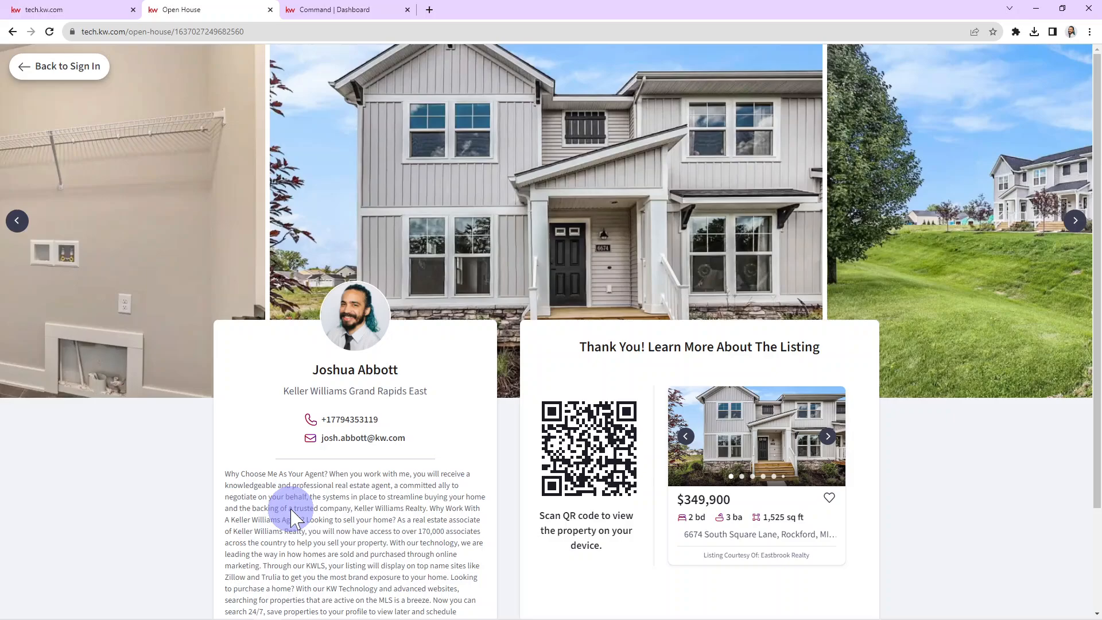
{"action": "left_click", "coordinate": [109, 8]}
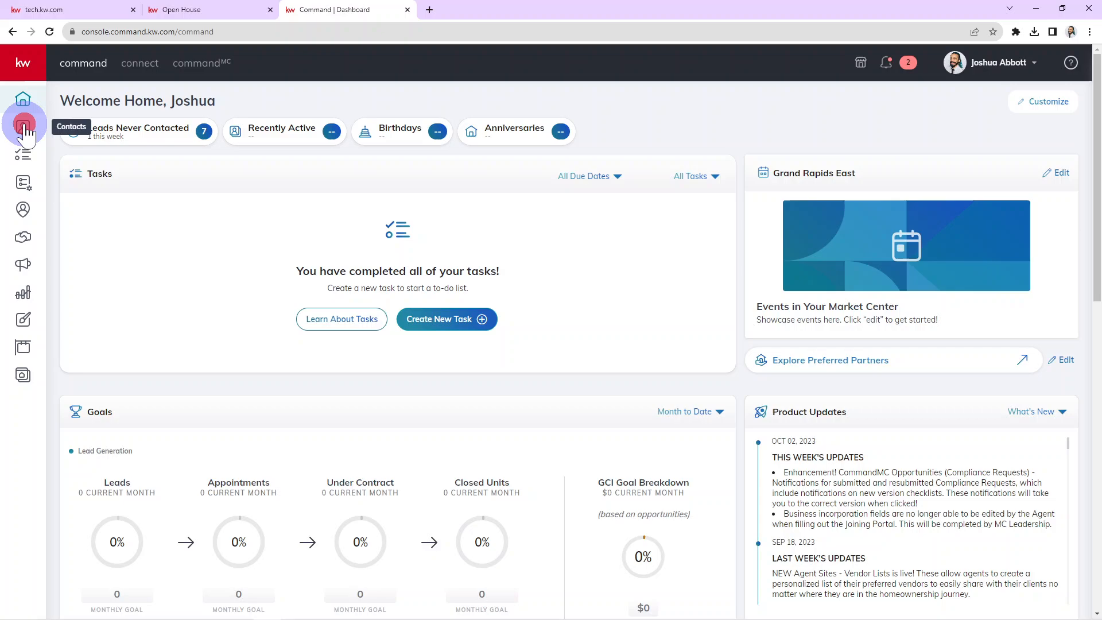
- Sort Command's Contacts by most recently updated so the new visitor tops the list
{"action": "left_click", "coordinate": [23, 125]}
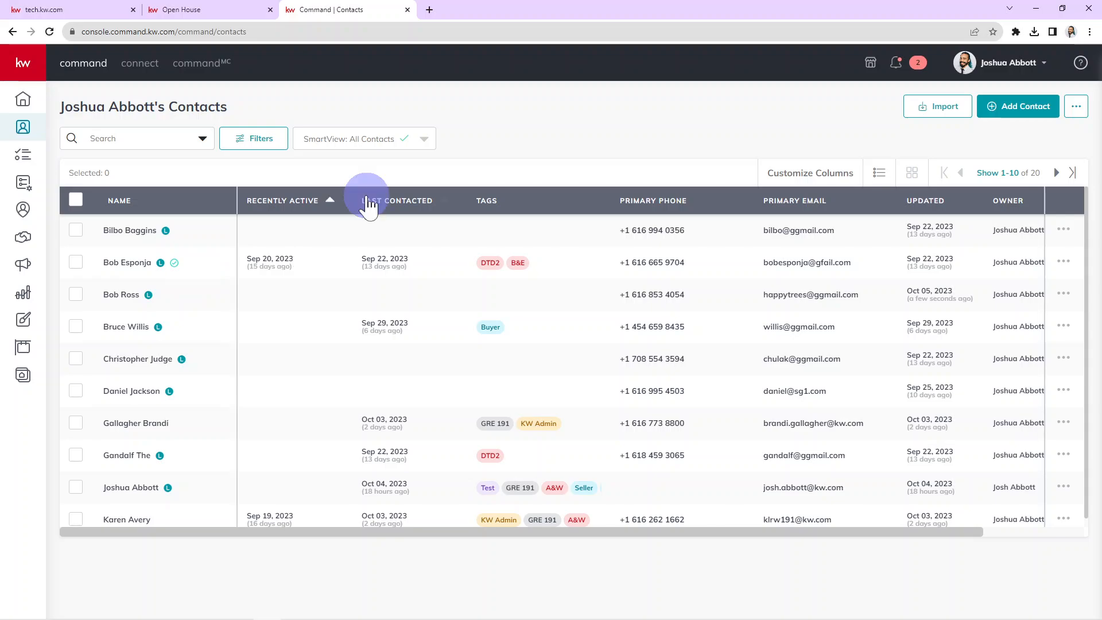
{"action": "left_click", "coordinate": [394, 198]}
{"action": "left_click", "coordinate": [285, 200]}
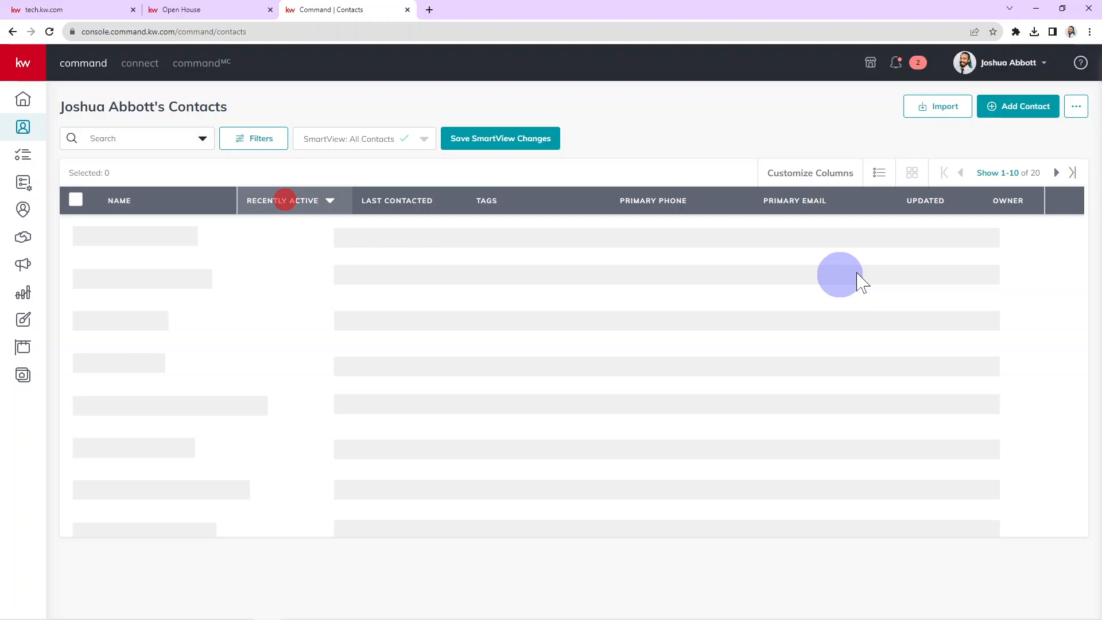
{"action": "triple_click", "coordinate": [115, 230]}
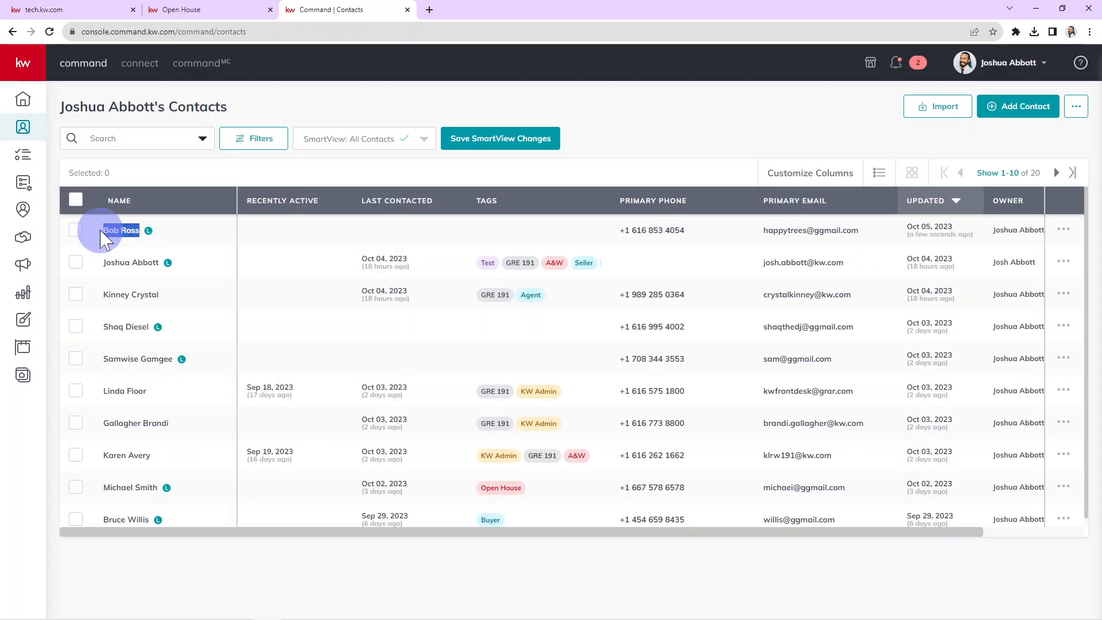
{"action": "left_click", "coordinate": [193, 232]}
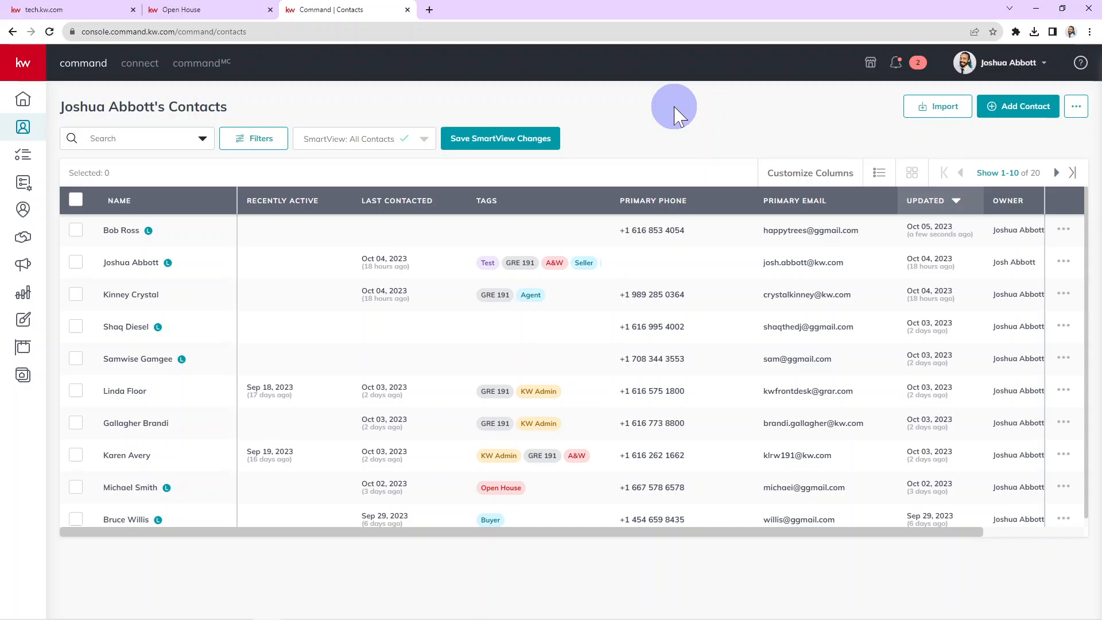
- Search the SmartPlan Library for 'open house' and try adding the Open House Followup plan
{"action": "left_click", "coordinate": [29, 188]}
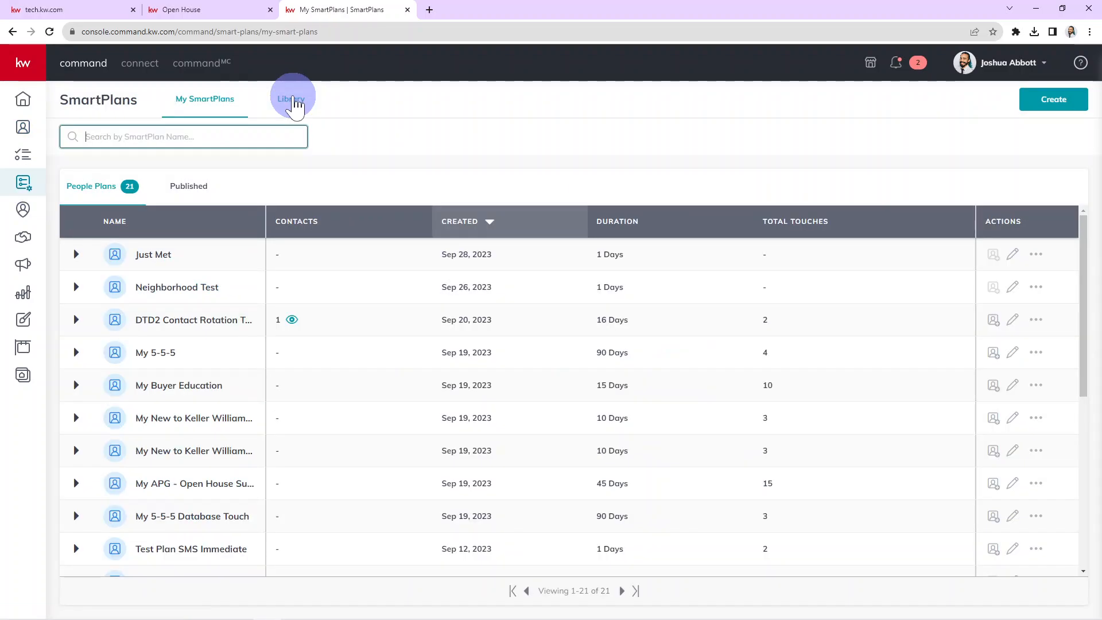
{"action": "left_click", "coordinate": [291, 98]}
{"action": "left_click", "coordinate": [157, 137]}
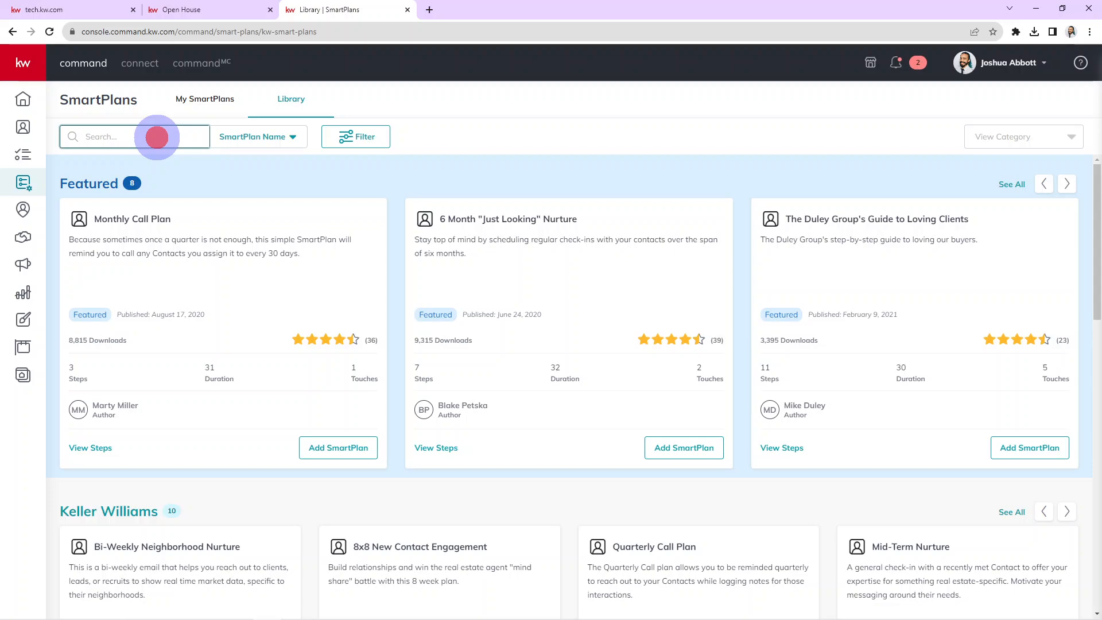
{"action": "type", "text": "open house"}
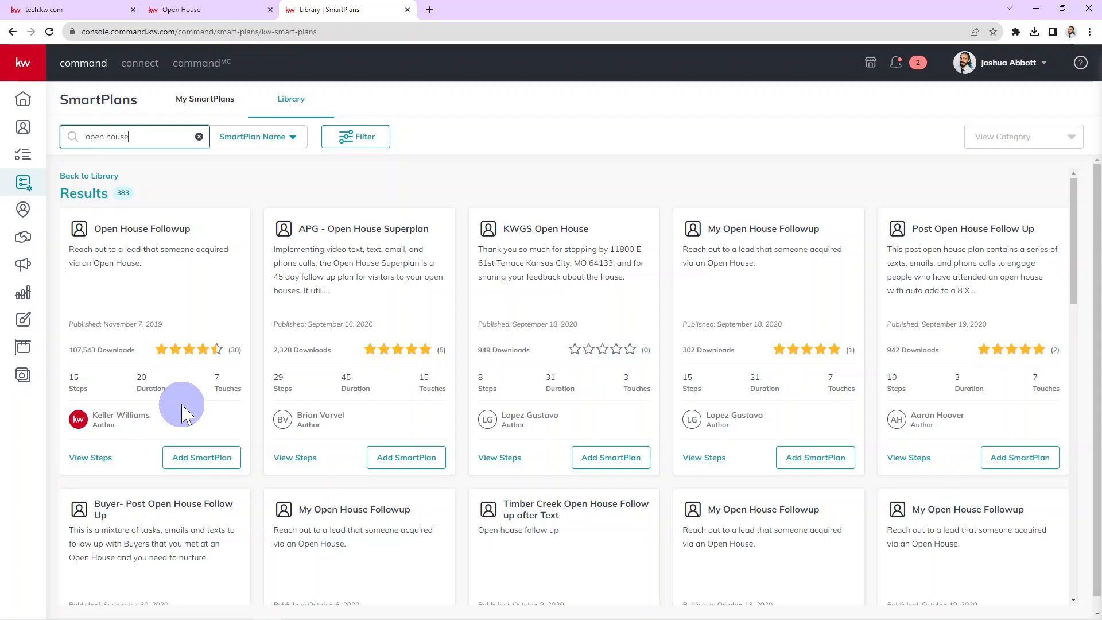
{"action": "left_click", "coordinate": [200, 458]}
{"action": "left_click", "coordinate": [649, 435]}
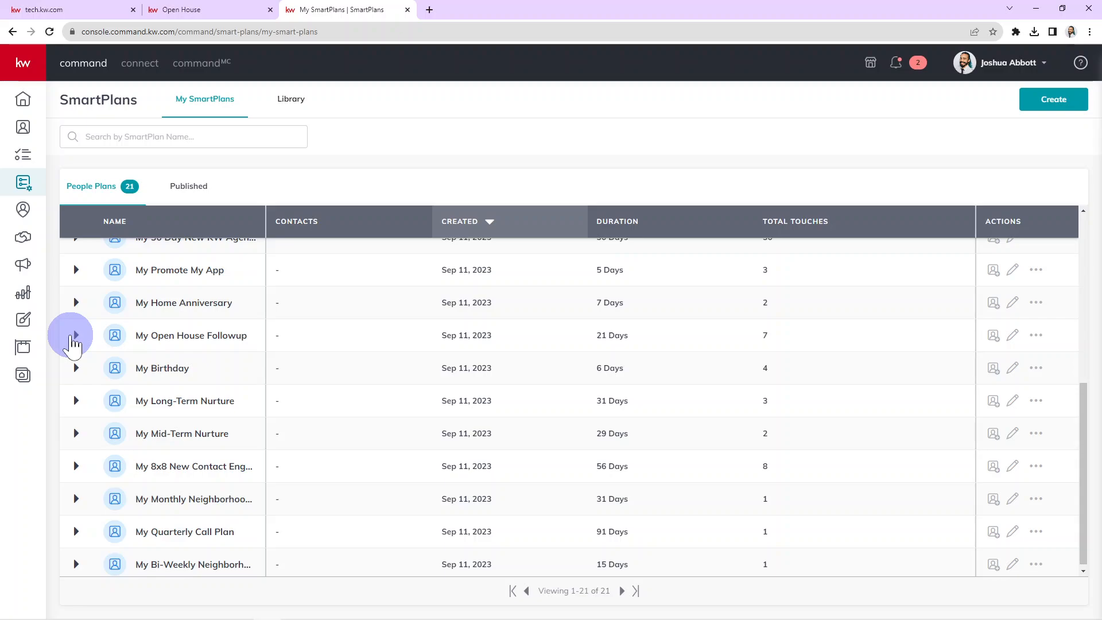
- Expand My Open House Followup in My SmartPlans to check its steps
{"action": "left_click", "coordinate": [75, 335]}
{"action": "left_click", "coordinate": [225, 335]}
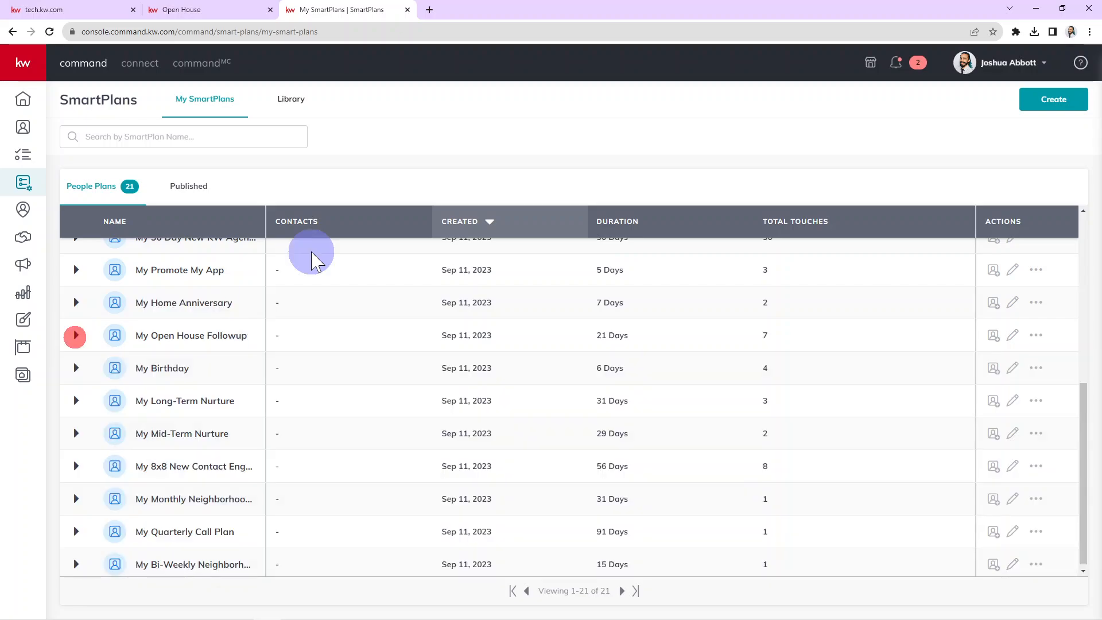
{"action": "scroll", "coordinate": [320, 247], "scroll_direction": "up", "scroll_amount": 6}
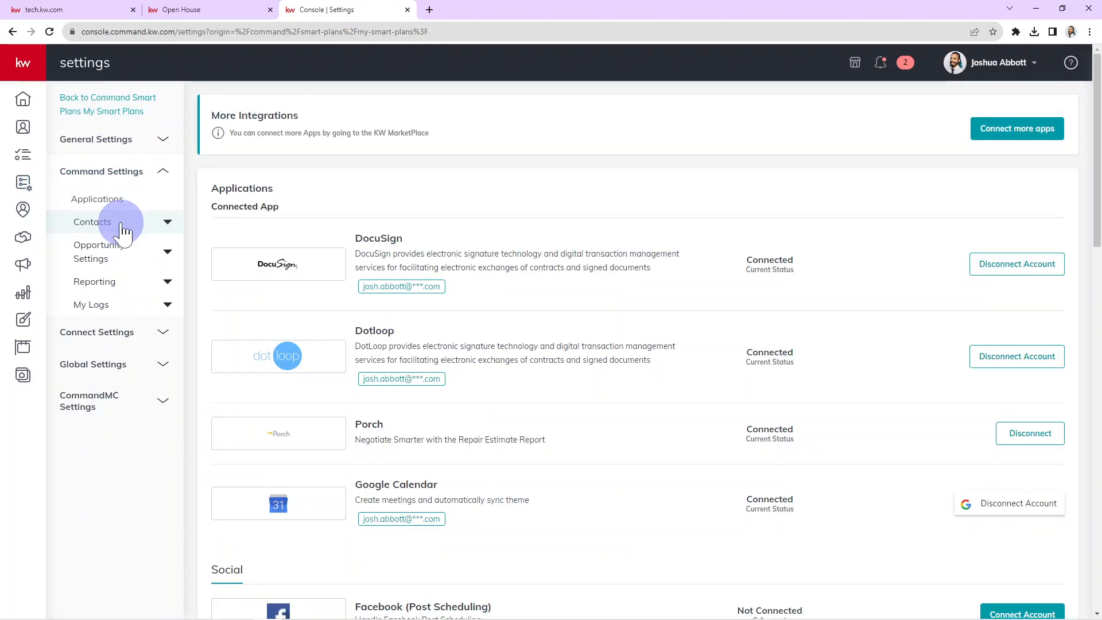
- Under Contacts > Lead Management, create a rule titled 'Open House Follow Up SP'
{"action": "left_click", "coordinate": [123, 229]}
{"action": "left_click", "coordinate": [120, 314]}
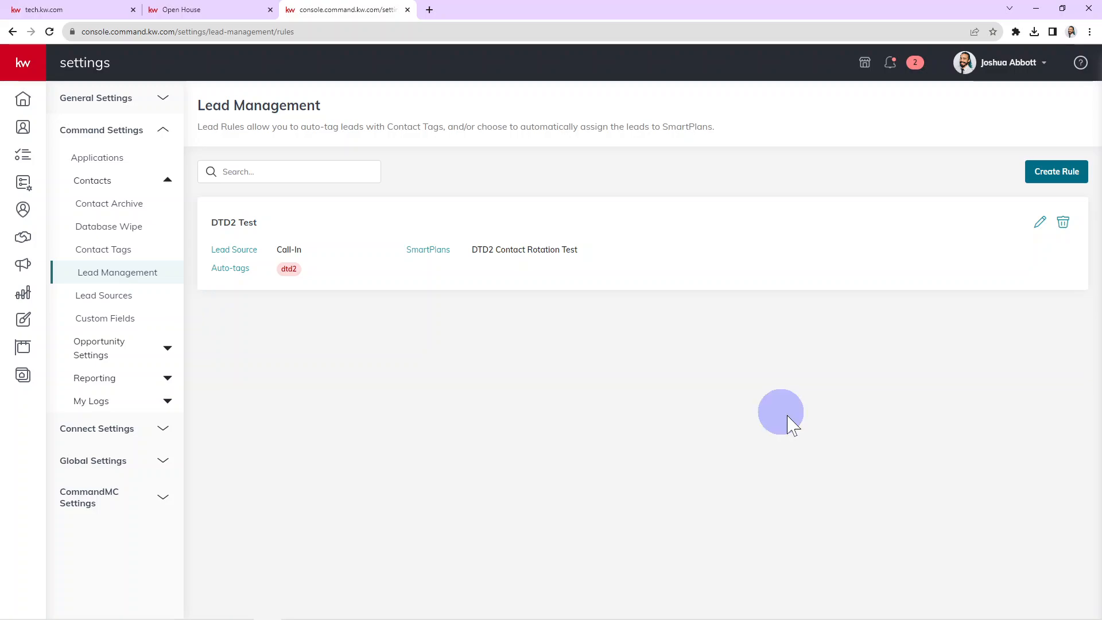
{"action": "left_click", "coordinate": [1055, 172]}
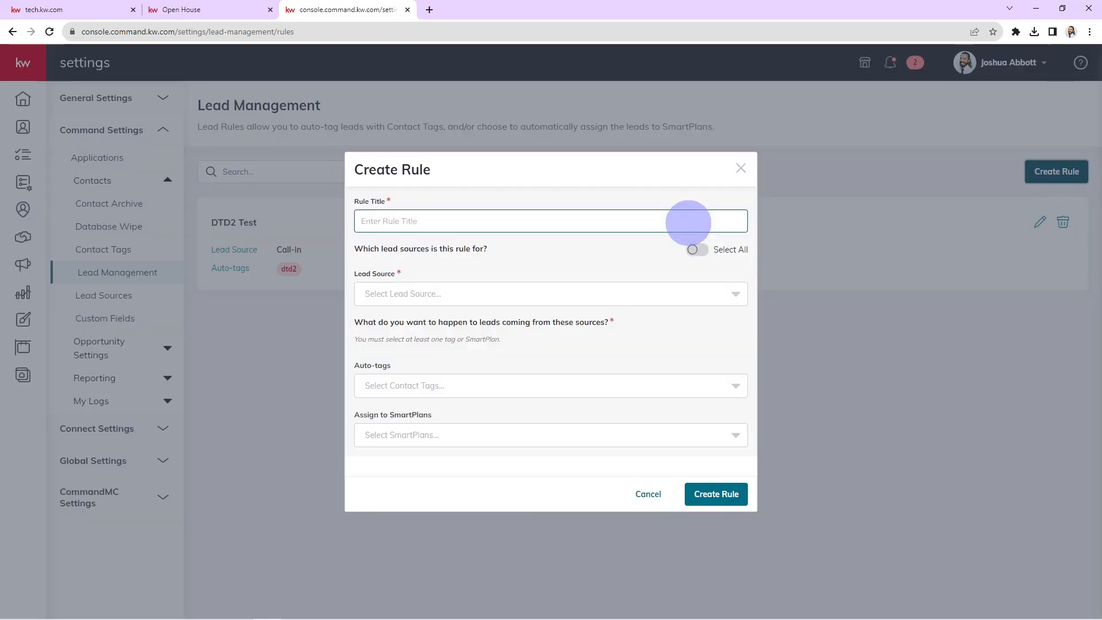
{"action": "left_click", "coordinate": [688, 223]}
{"action": "type", "text": "Open"}
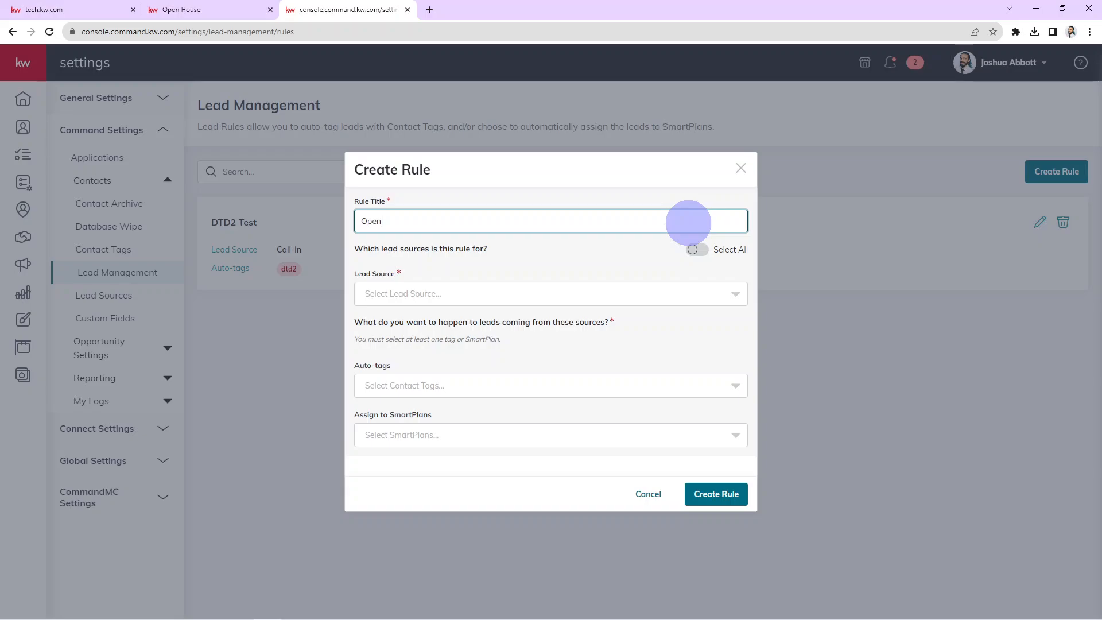
{"action": "type", "text": "House Follow Up SP"}
{"action": "left_click", "coordinate": [427, 294]}
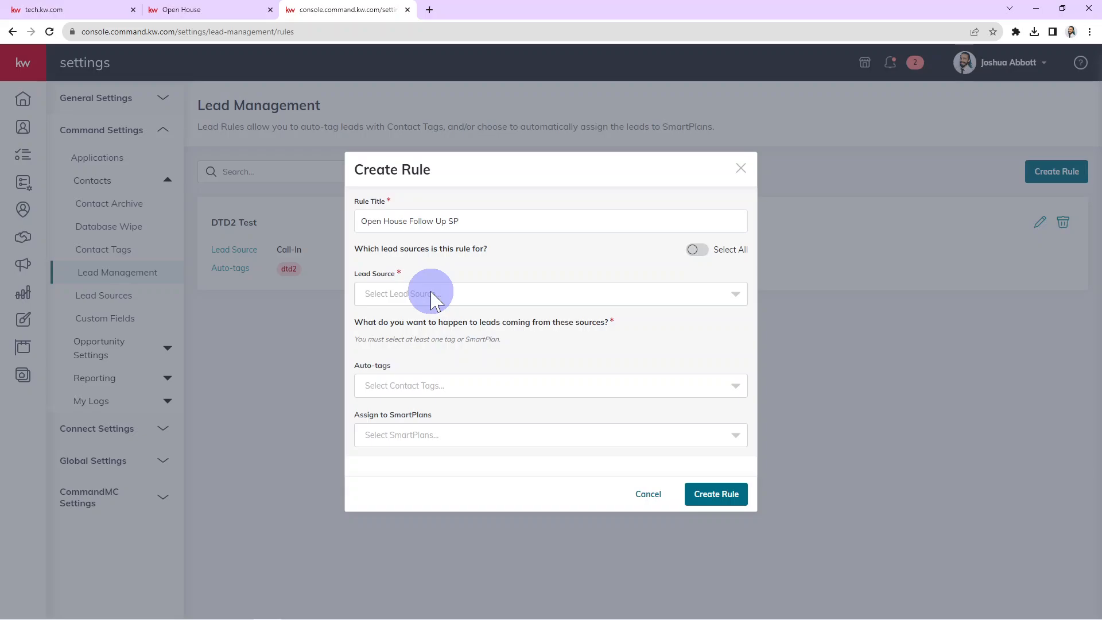
{"action": "left_click", "coordinate": [431, 295]}
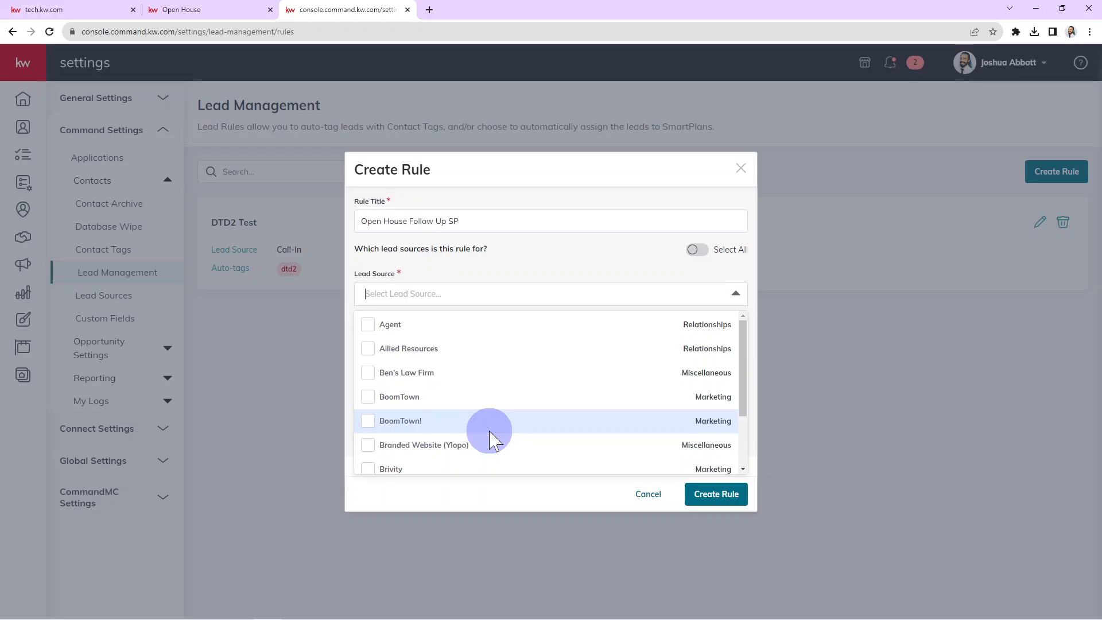
- Filter lead sources by 'open' and select both Open House (site) sources, Miscellaneous and Marketing
{"action": "type", "text": "openho"}
{"action": "key", "text": "BackSpace"}
{"action": "key", "text": "BackSpace"}
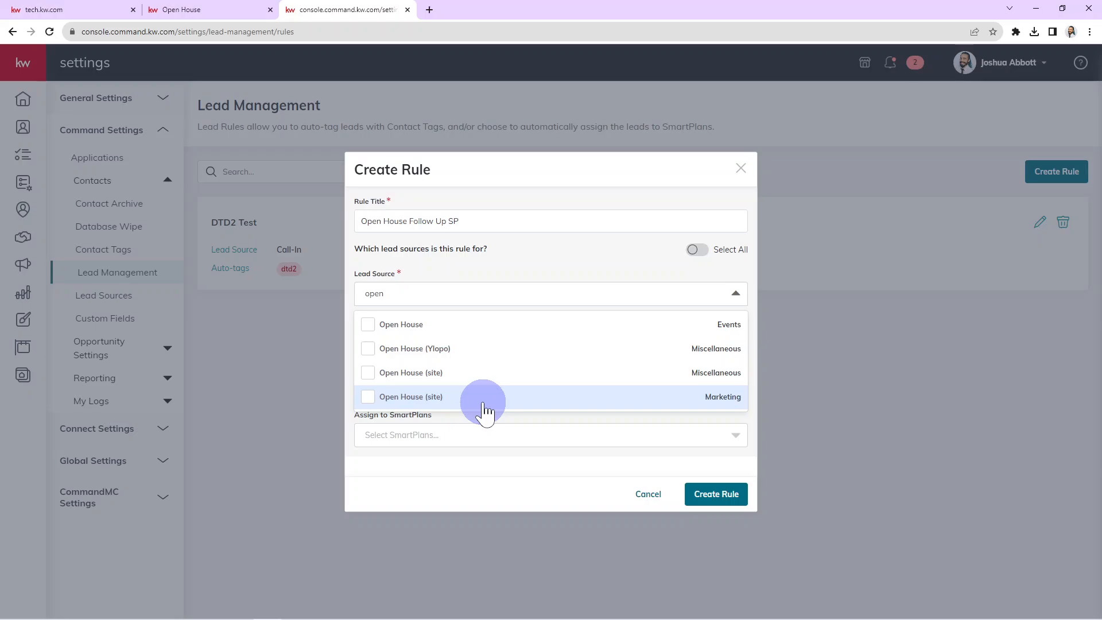
{"action": "left_click", "coordinate": [483, 373]}
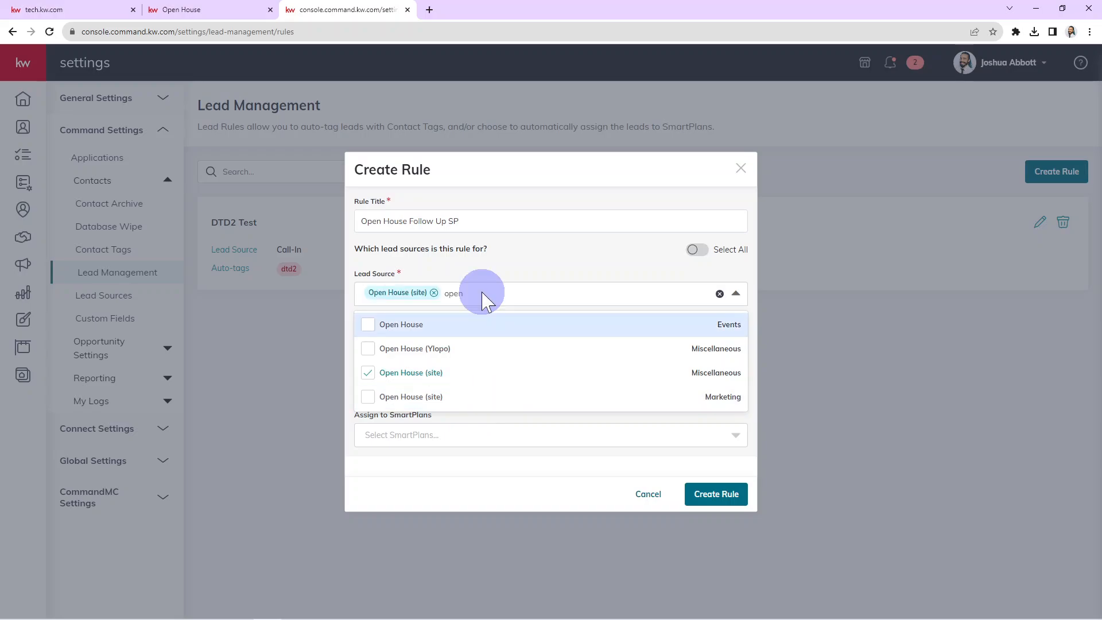
{"action": "left_click", "coordinate": [417, 399]}
{"action": "left_click", "coordinate": [627, 260]}
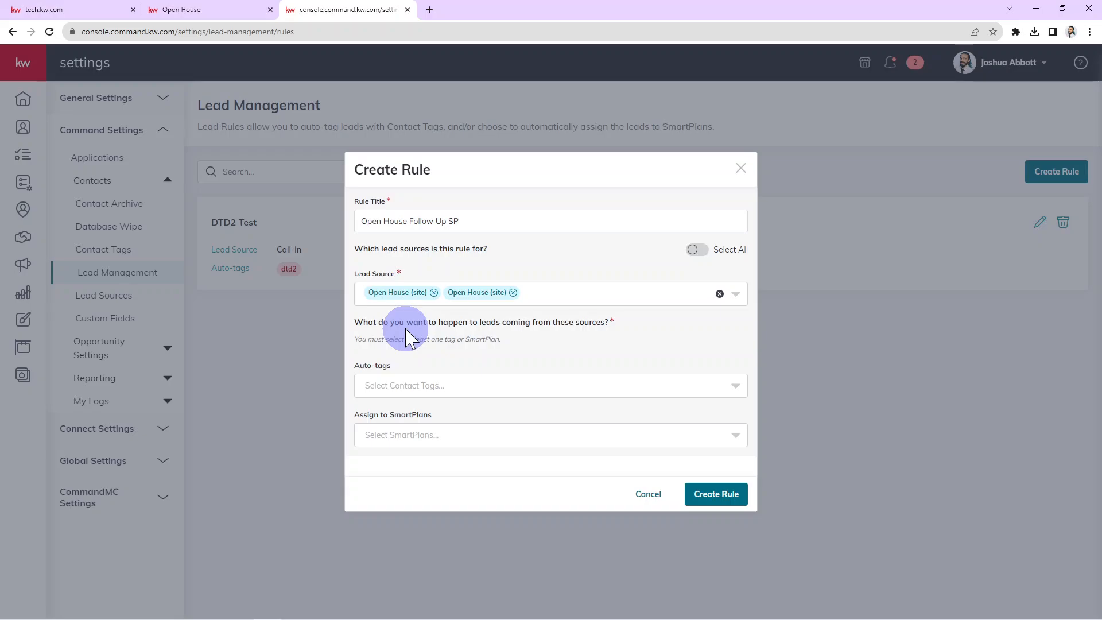
{"action": "left_click_drag", "start_coordinate": [361, 323], "coordinate": [544, 360]}
- Auto-tag leads Open House and Test, assign My Open House Followup, and create the rule
{"action": "left_click", "coordinate": [524, 386]}
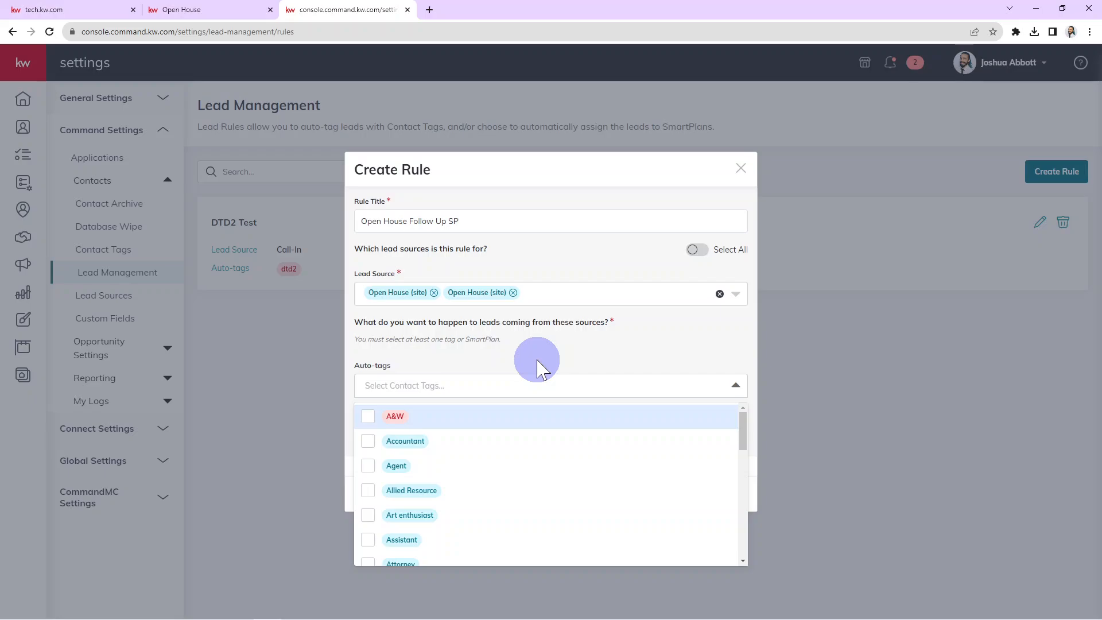
{"action": "type", "text": "Open"}
{"action": "left_click", "coordinate": [507, 442]}
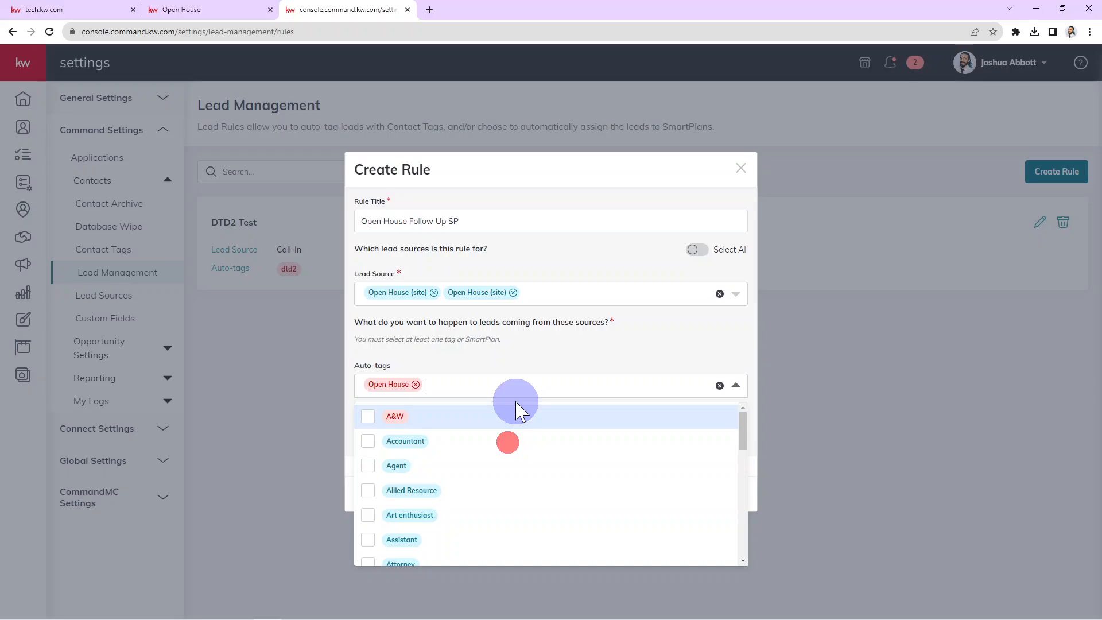
{"action": "left_click", "coordinate": [542, 351]}
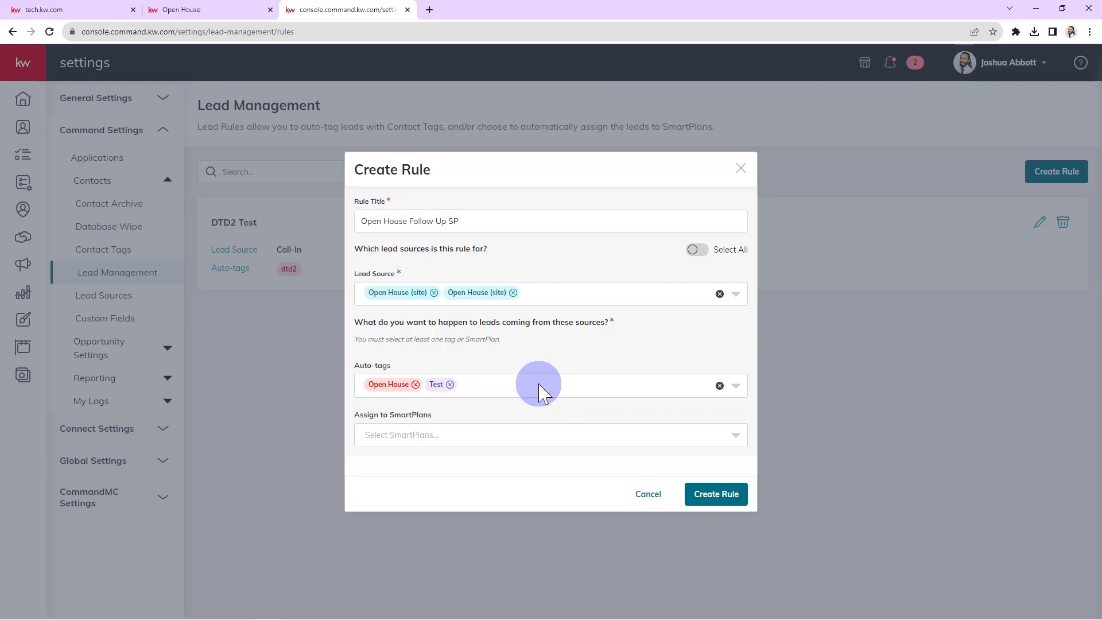
{"action": "left_click", "coordinate": [541, 428]}
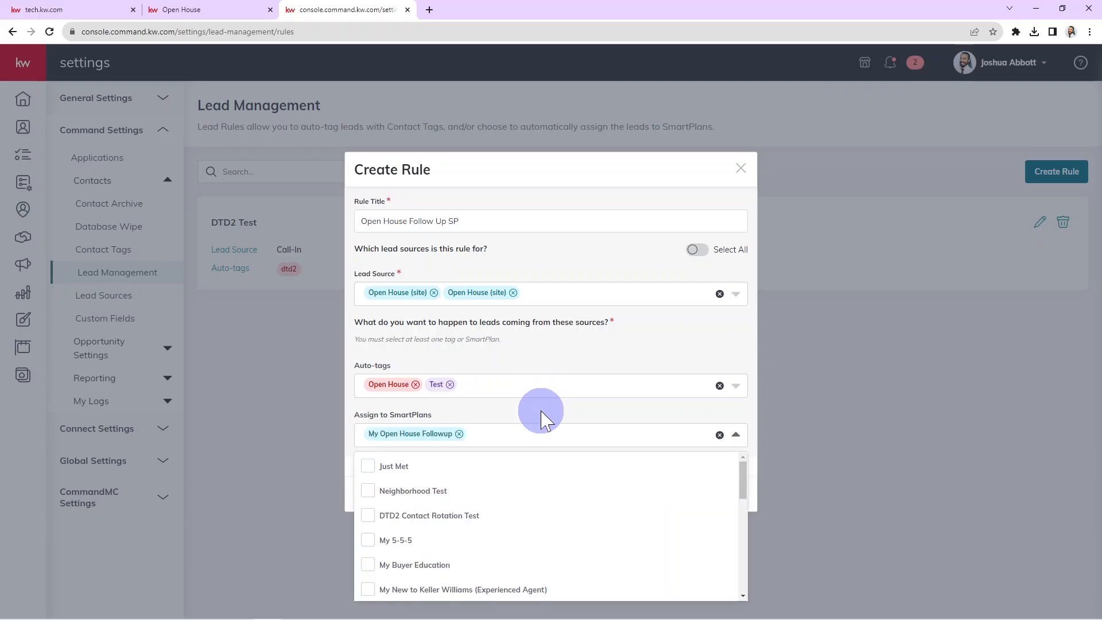
{"action": "left_click", "coordinate": [729, 495]}
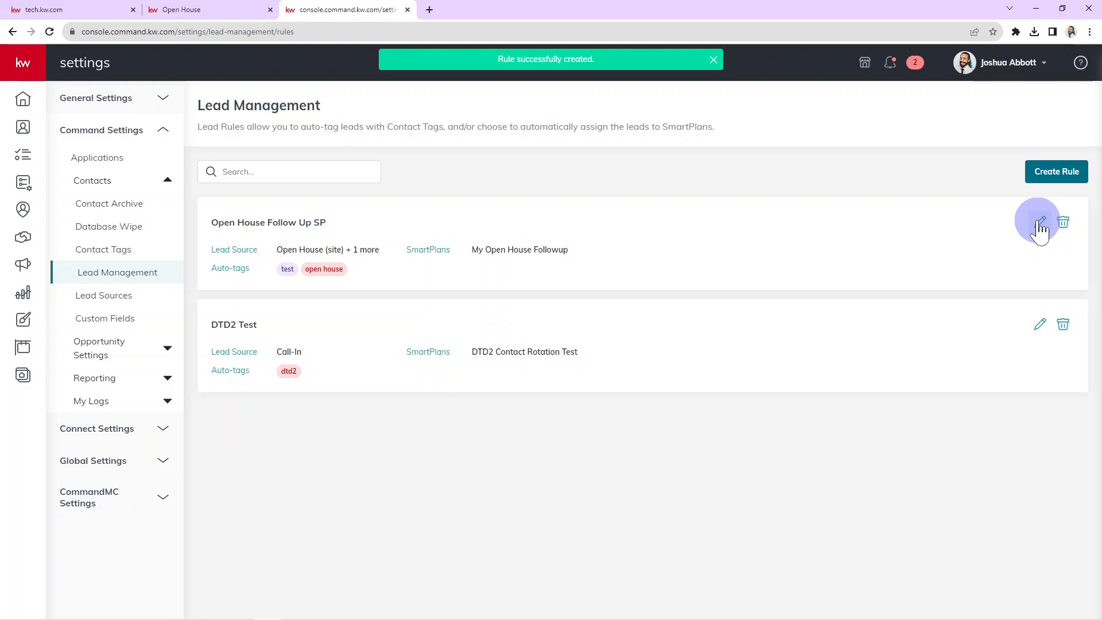
{"action": "left_click", "coordinate": [1041, 224]}
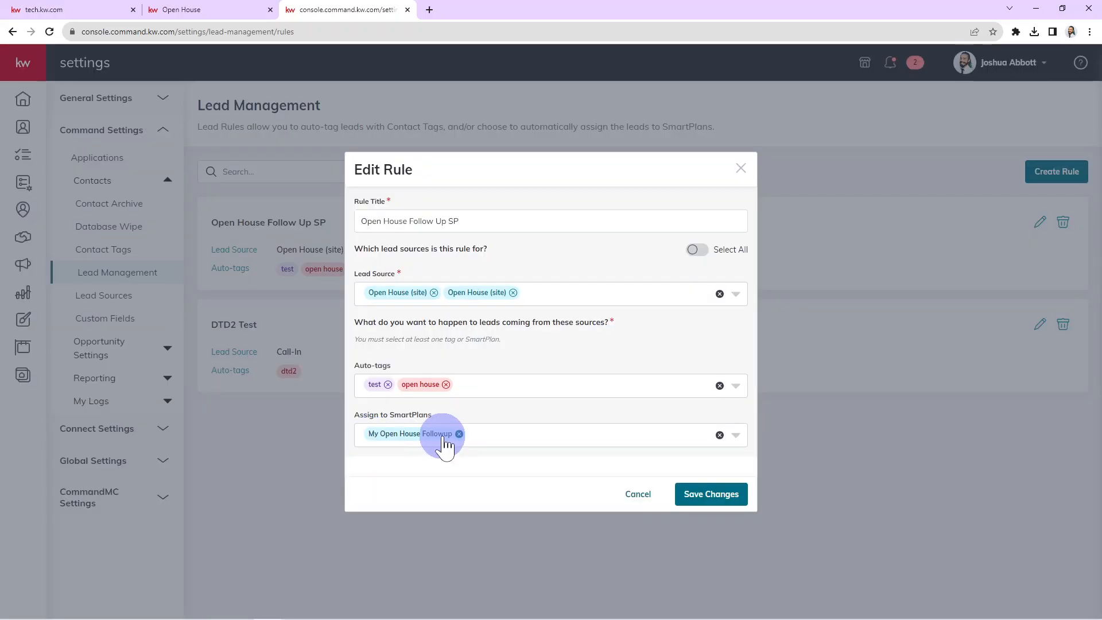
{"action": "left_click", "coordinate": [642, 494]}
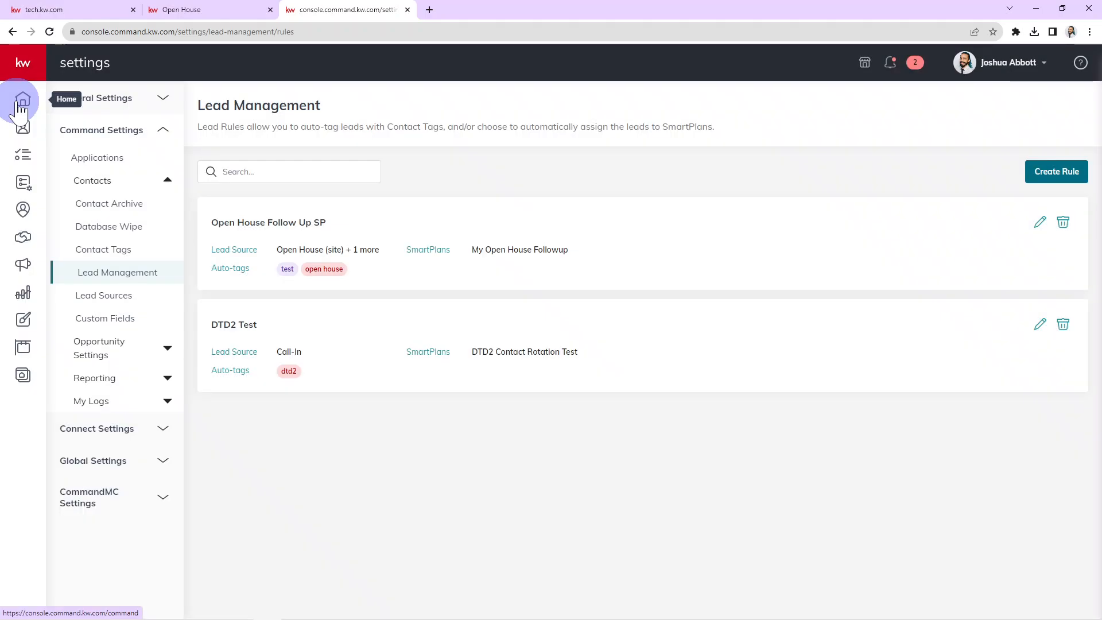
- From the Home dashboard, open the new visitor's contact via the Agent Site Notification
{"action": "left_click", "coordinate": [21, 100]}
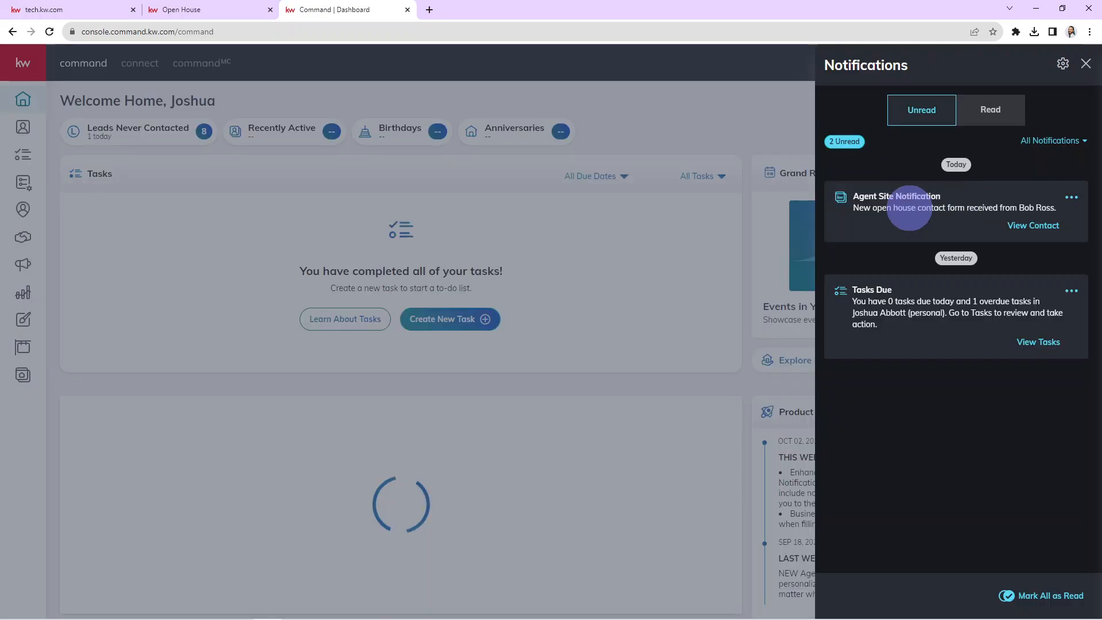
{"action": "left_click_drag", "start_coordinate": [864, 208], "coordinate": [928, 230]}
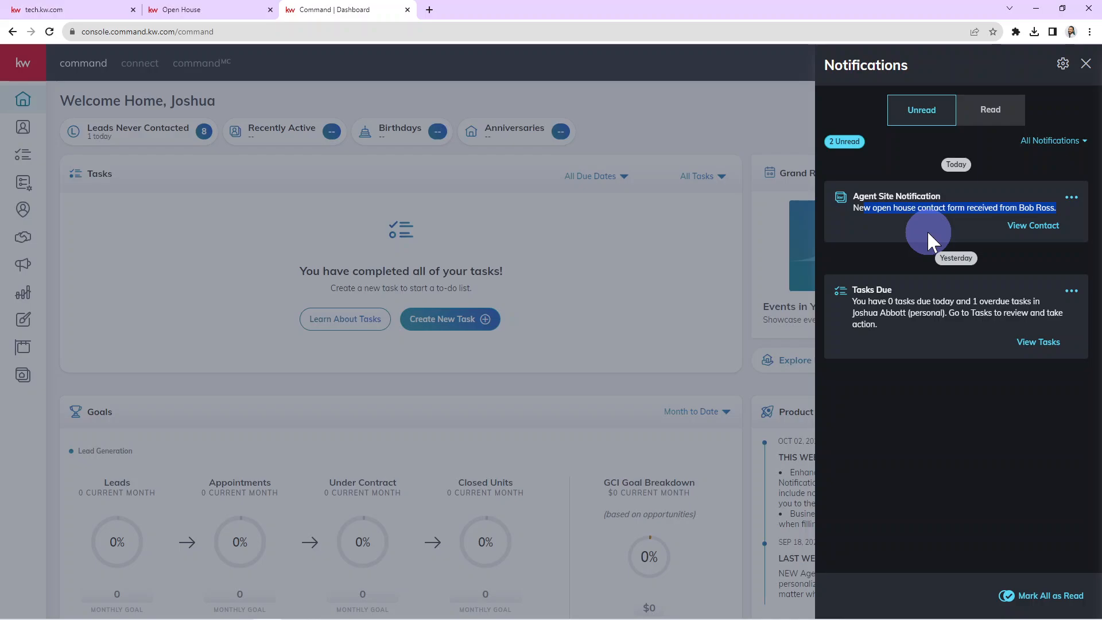
{"action": "left_click", "coordinate": [927, 229]}
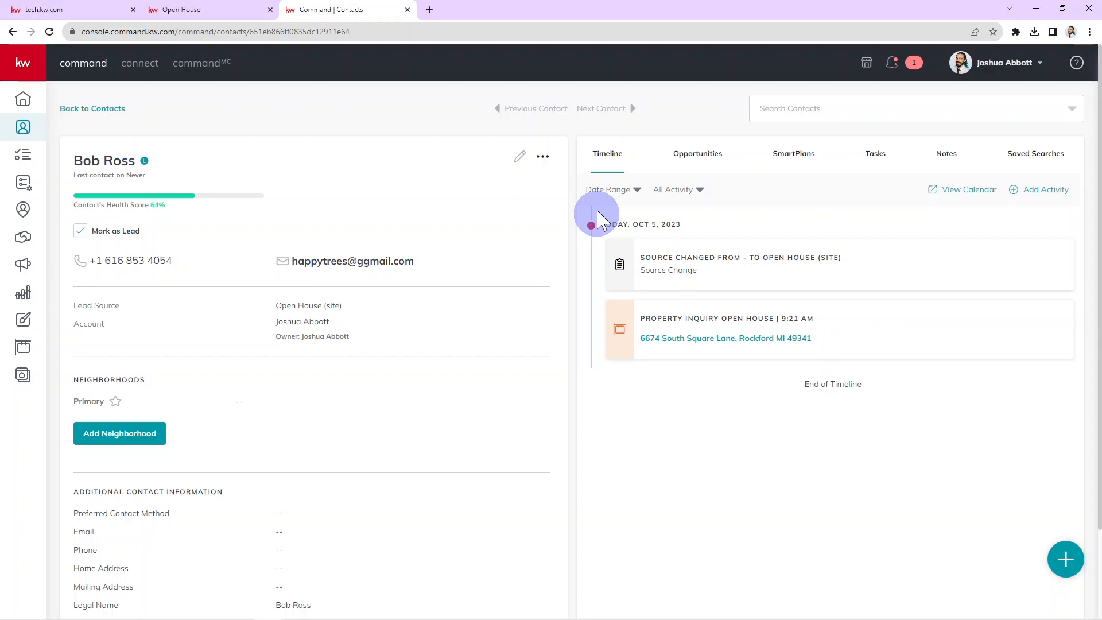
{"action": "left_click", "coordinate": [669, 342]}
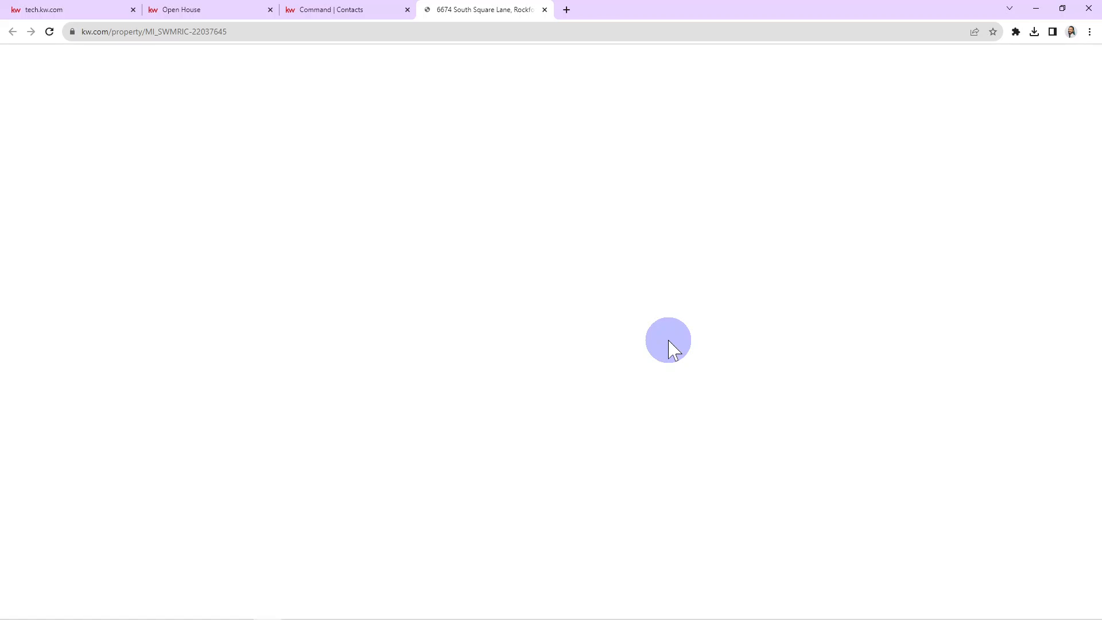
{"action": "key", "text": "ctrl+shift+Tab"}
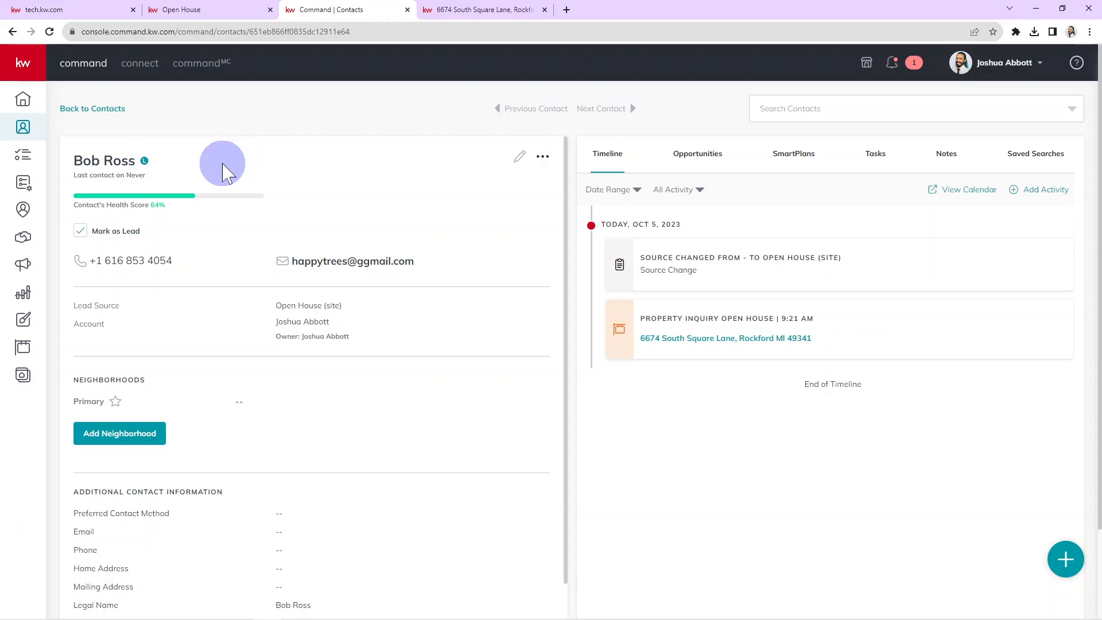
{"action": "key", "text": "ctrl+shift+Tab"}
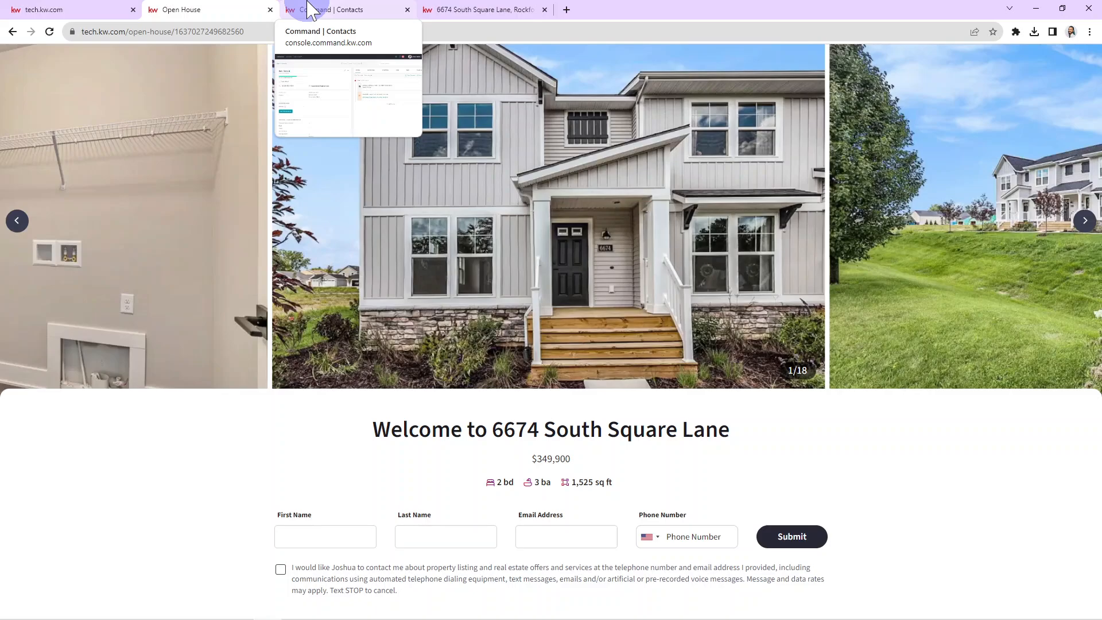
- Review the Keller Williams agent website home page, then return to the open-house contact in Command
{"action": "left_click", "coordinate": [80, 9]}
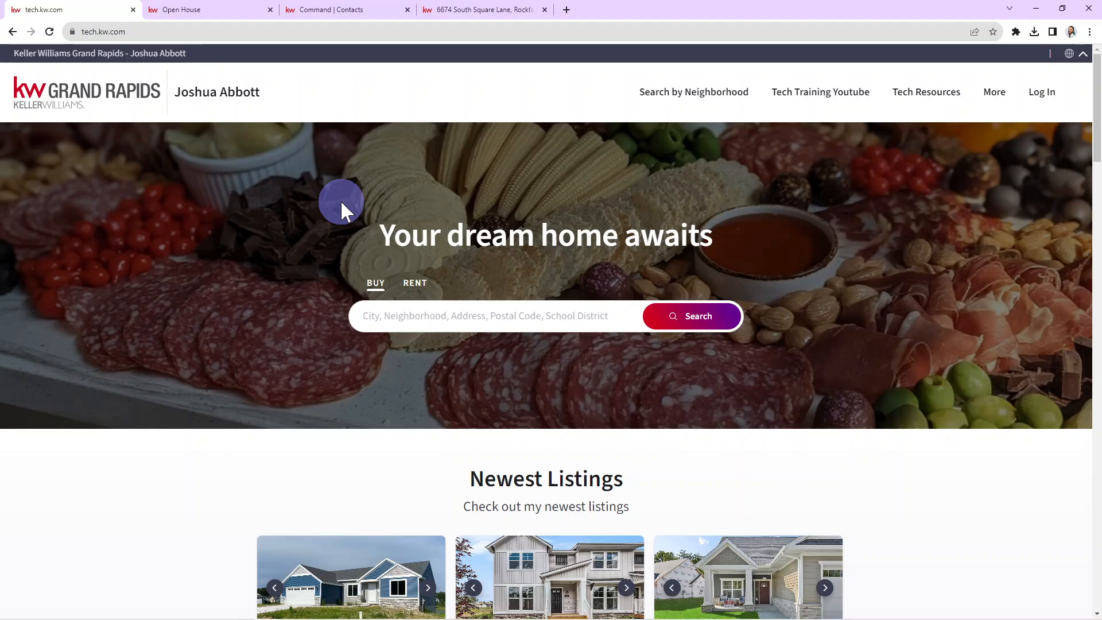
{"action": "left_click", "coordinate": [336, 10]}
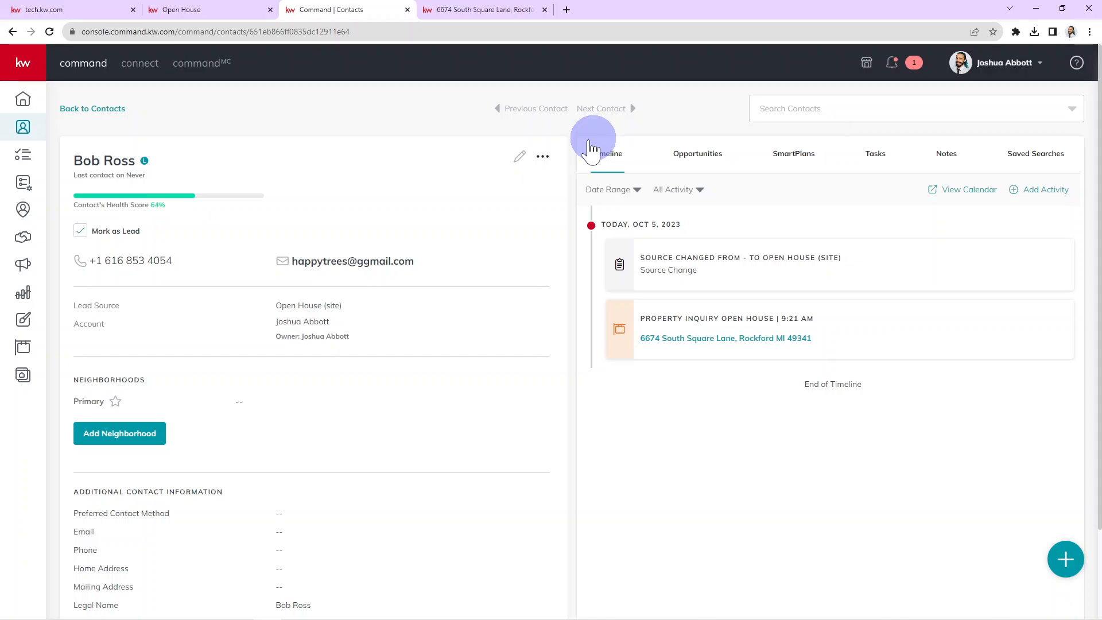
{"action": "left_click", "coordinate": [1036, 153]}
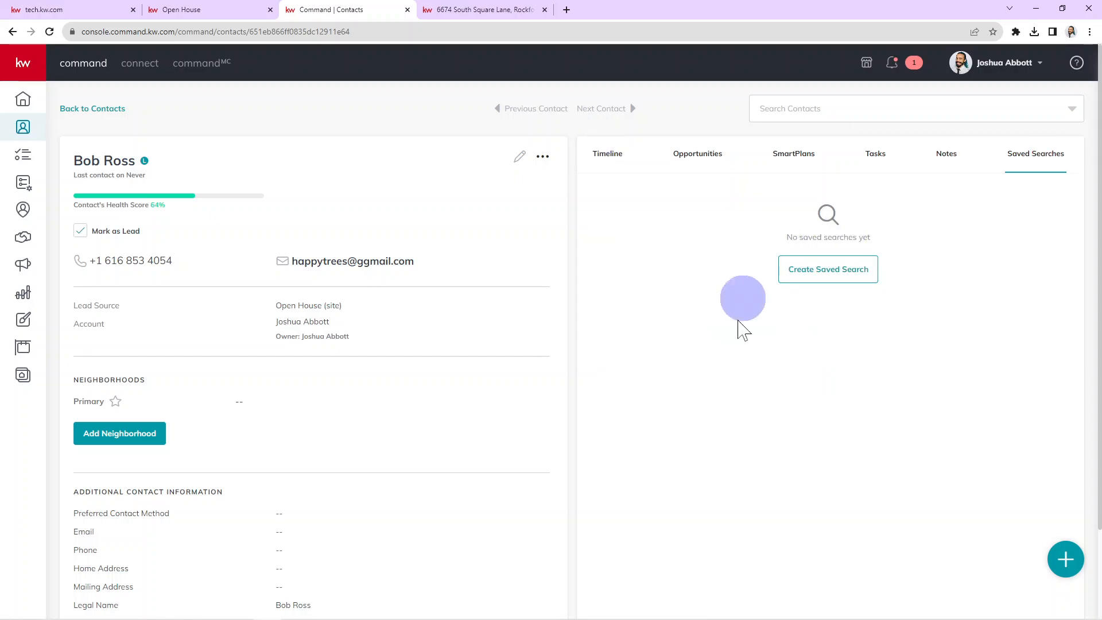